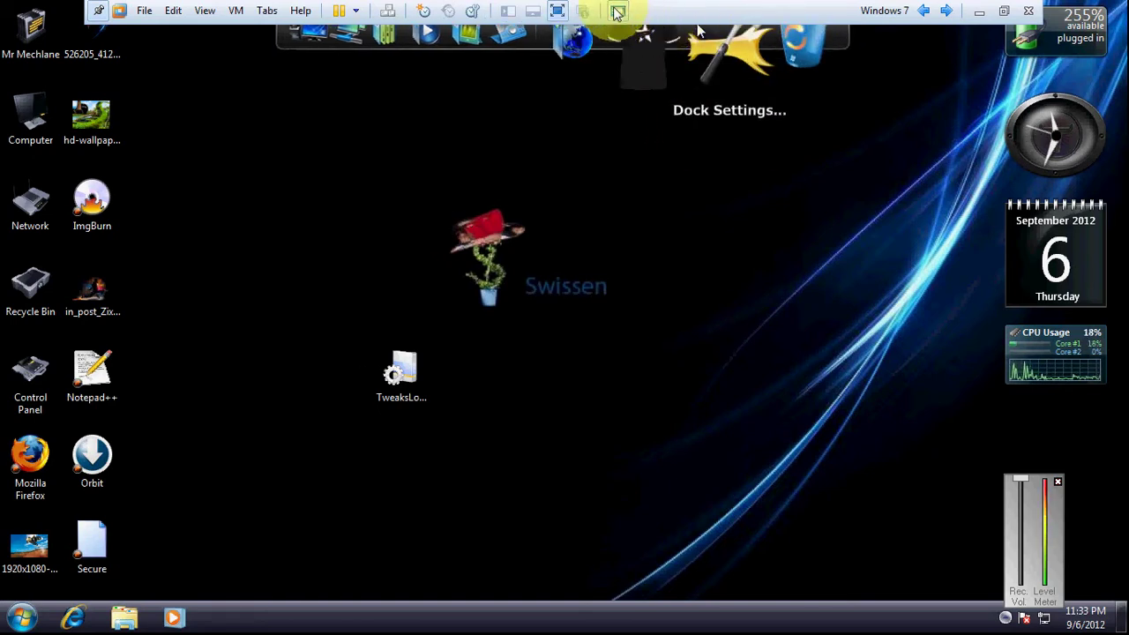
Step: Exit full screen and restore the VMware window, check then dismiss Settings > Power, and maximize VMware
left_click(561, 10)
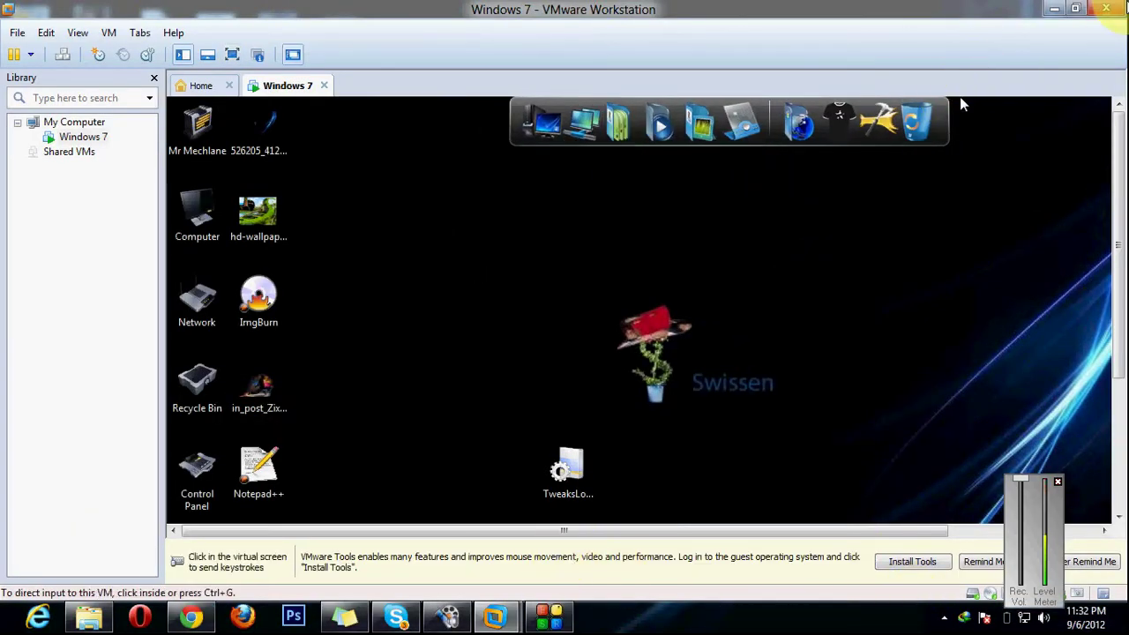
left_click(1076, 8)
mouse_move(1126, 4)
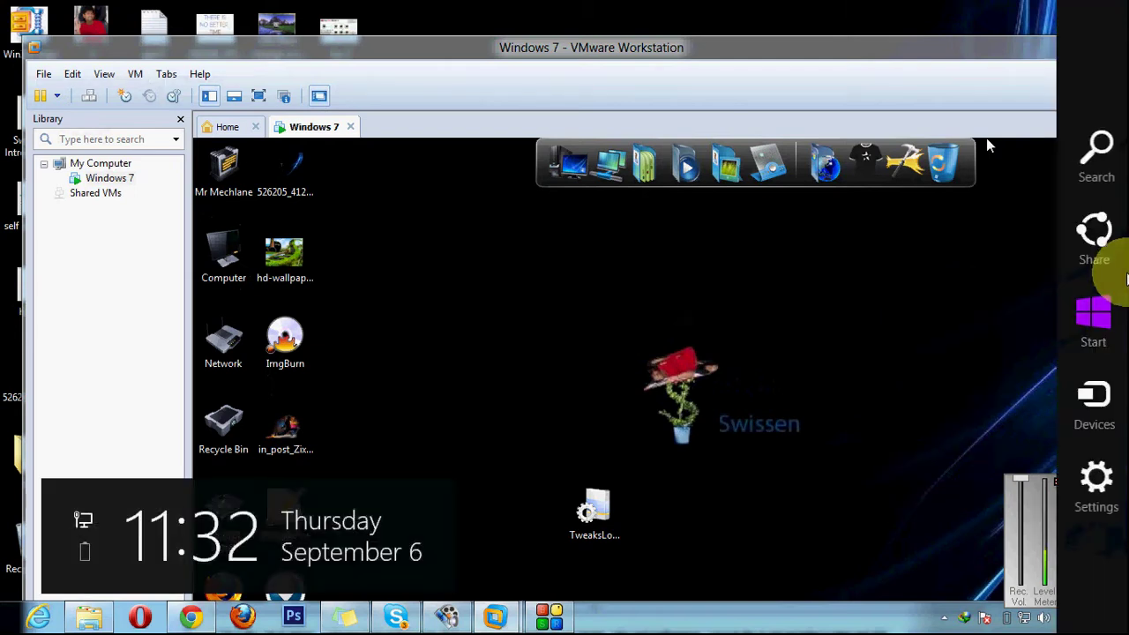
left_click(1094, 494)
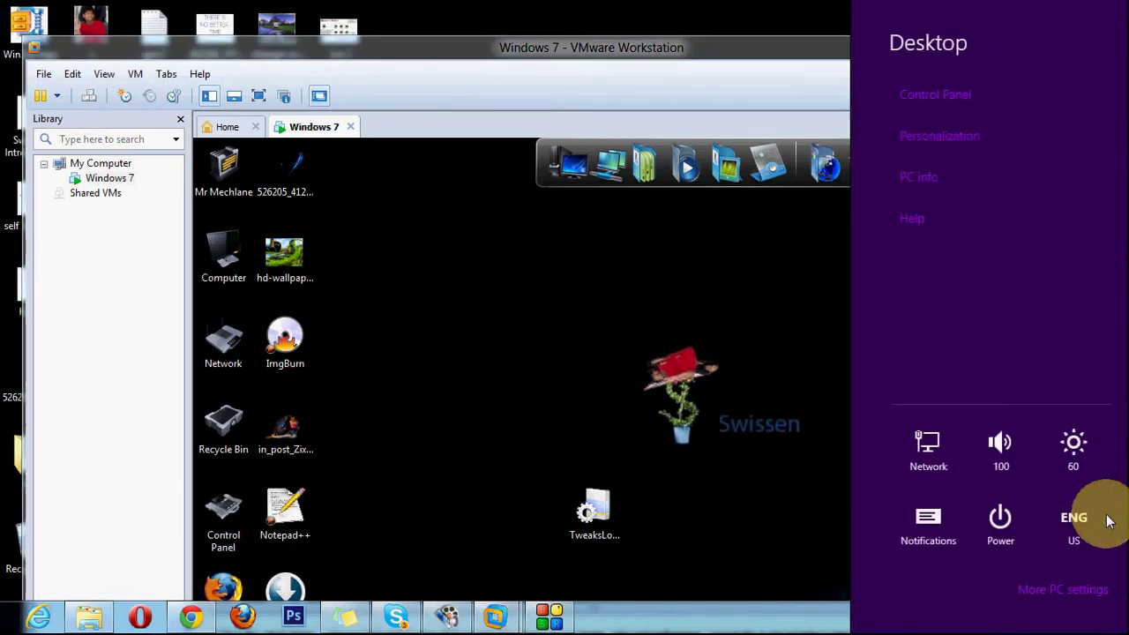
left_click(999, 513)
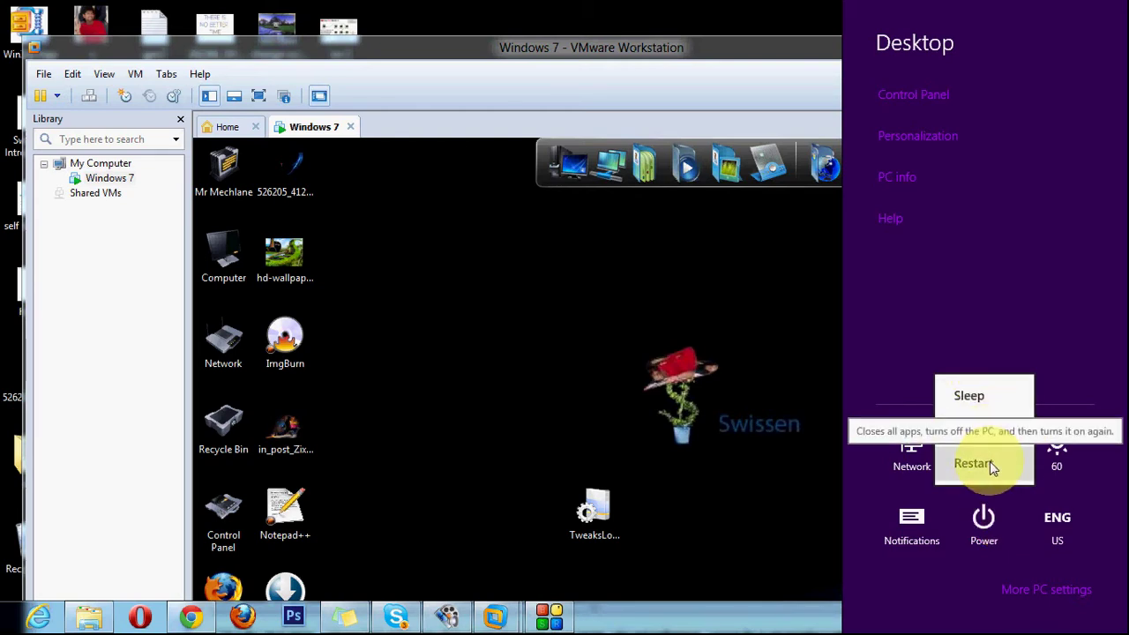
left_click(951, 91)
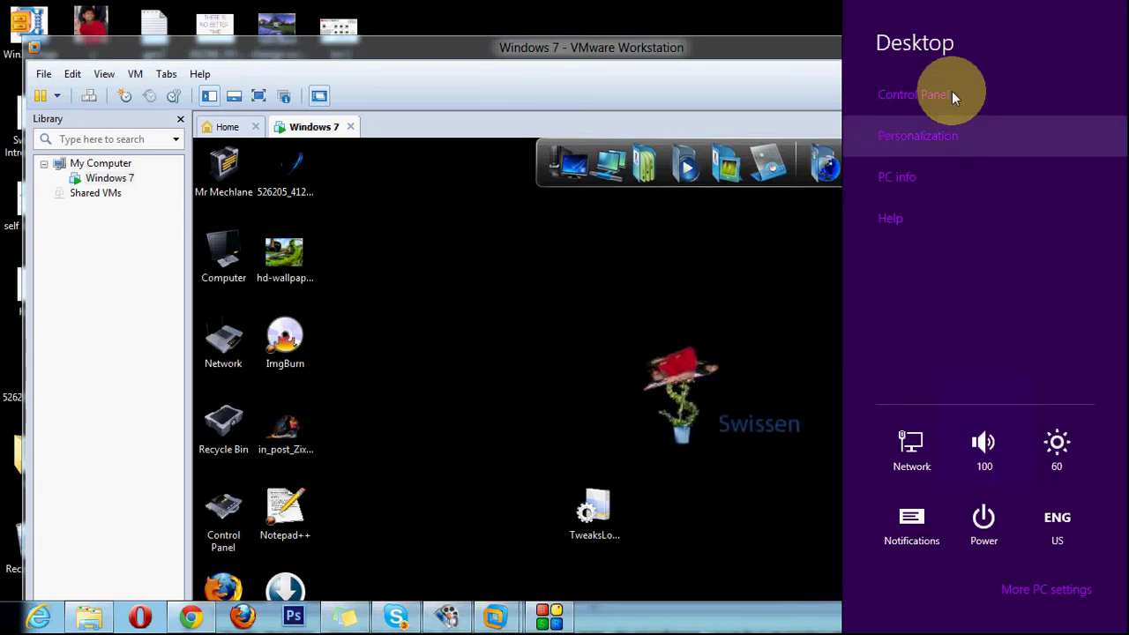
left_click(801, 55)
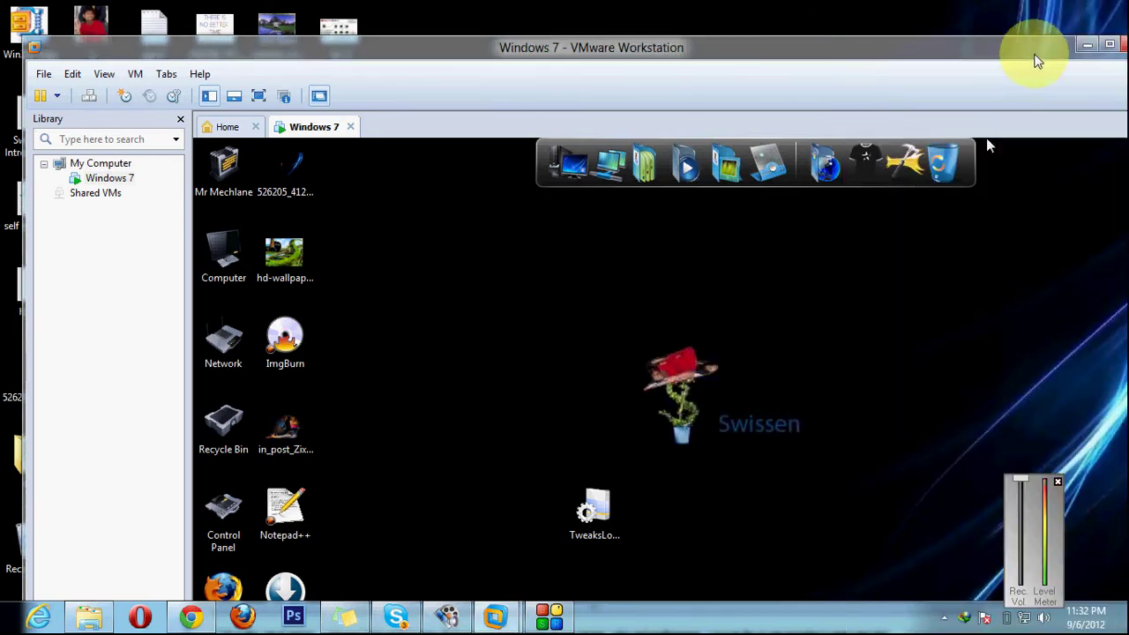
left_click(1110, 43)
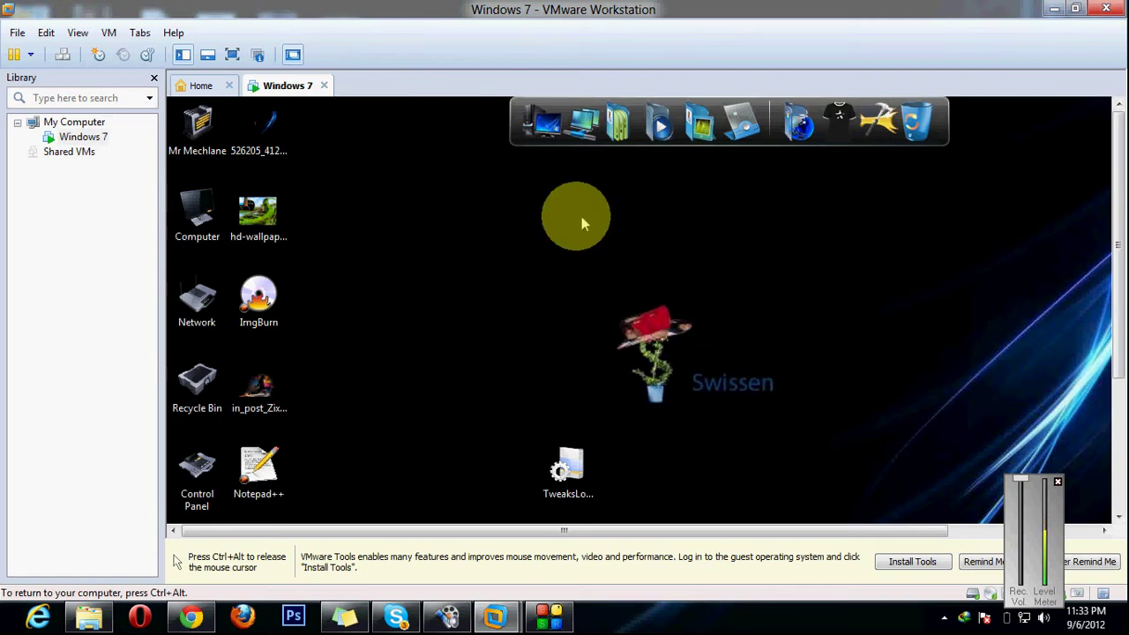
Step: Release input with Ctrl+Alt, show the guest full screen, and start New > Shortcut from the desktop
key("ctrl+alt")
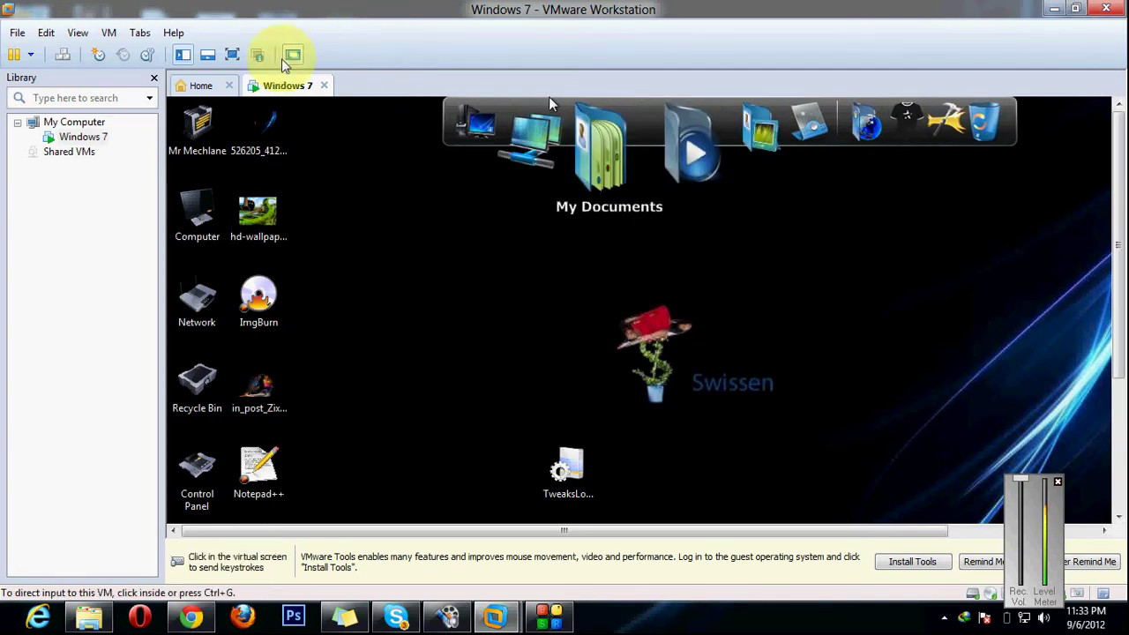
left_click(232, 55)
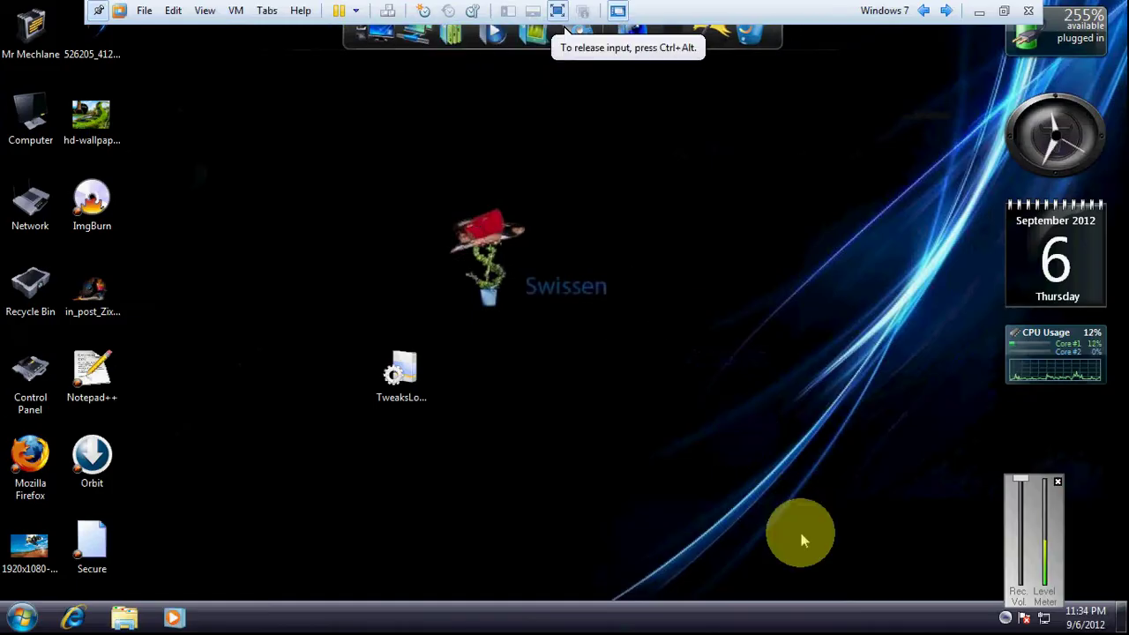
right_click(602, 264)
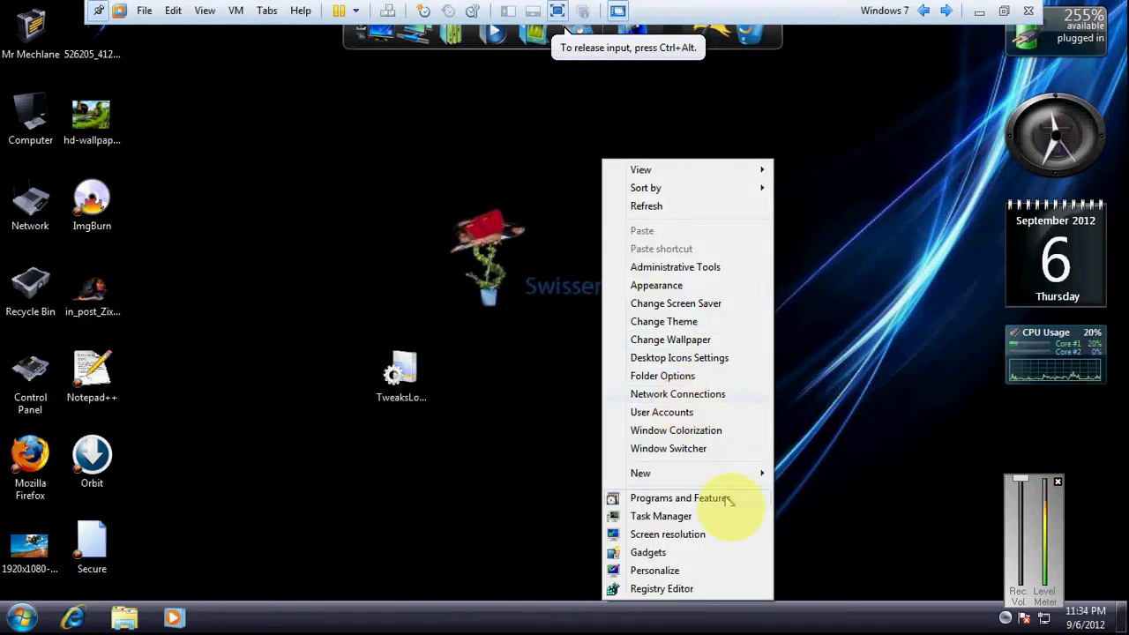
mouse_move(736, 473)
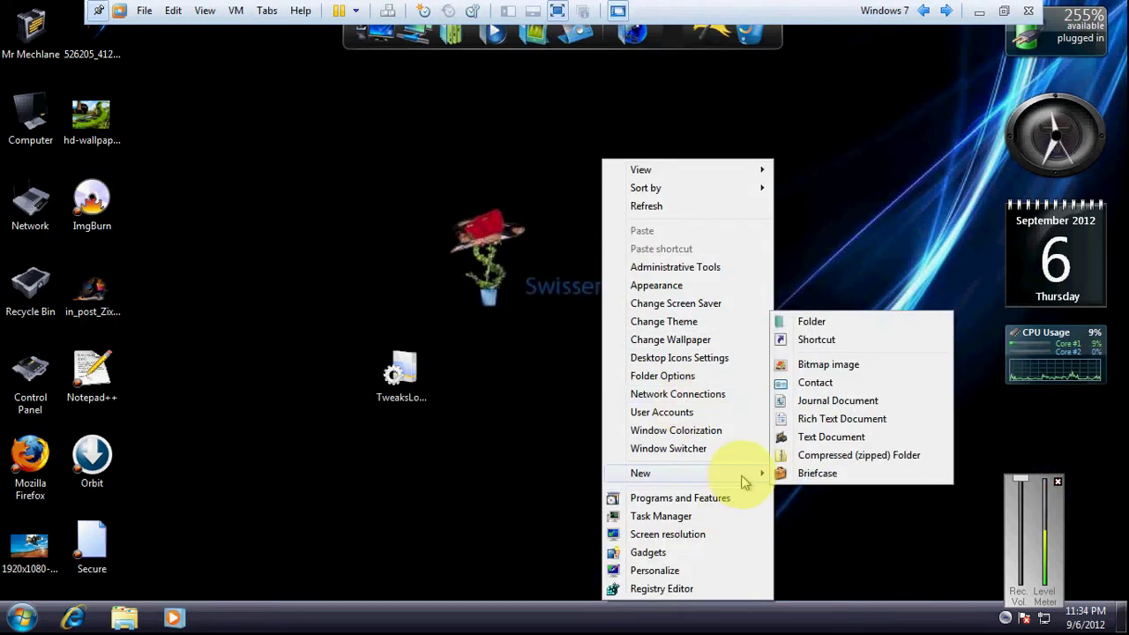
left_click(825, 342)
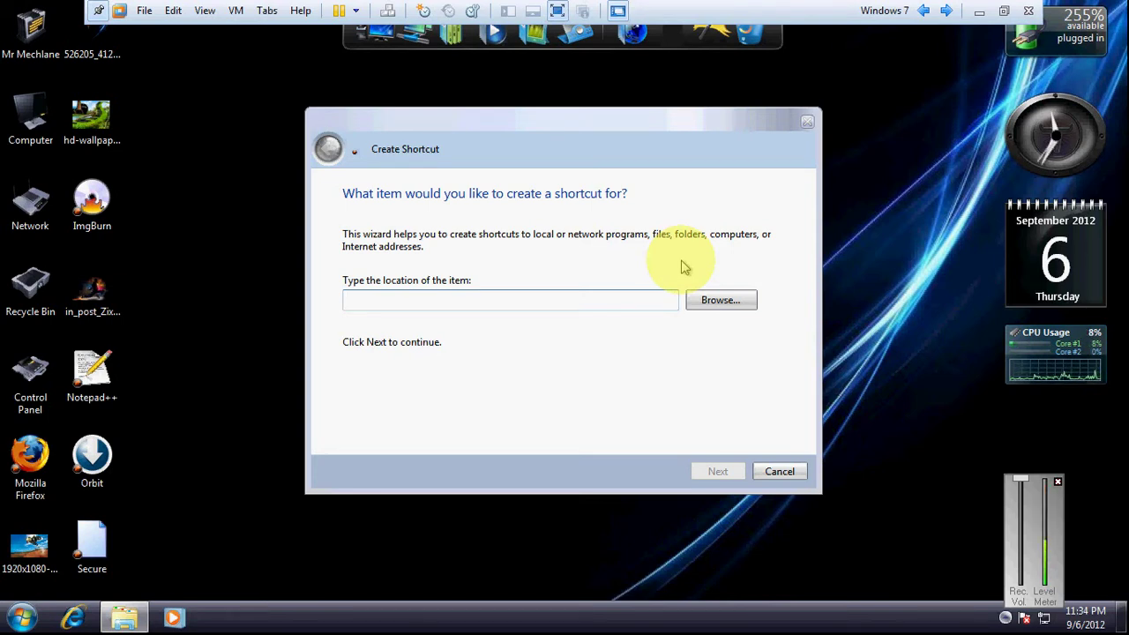
Step: Enter 'rundll32 user32' as the shortcut location and leave full-screen view
type("run")
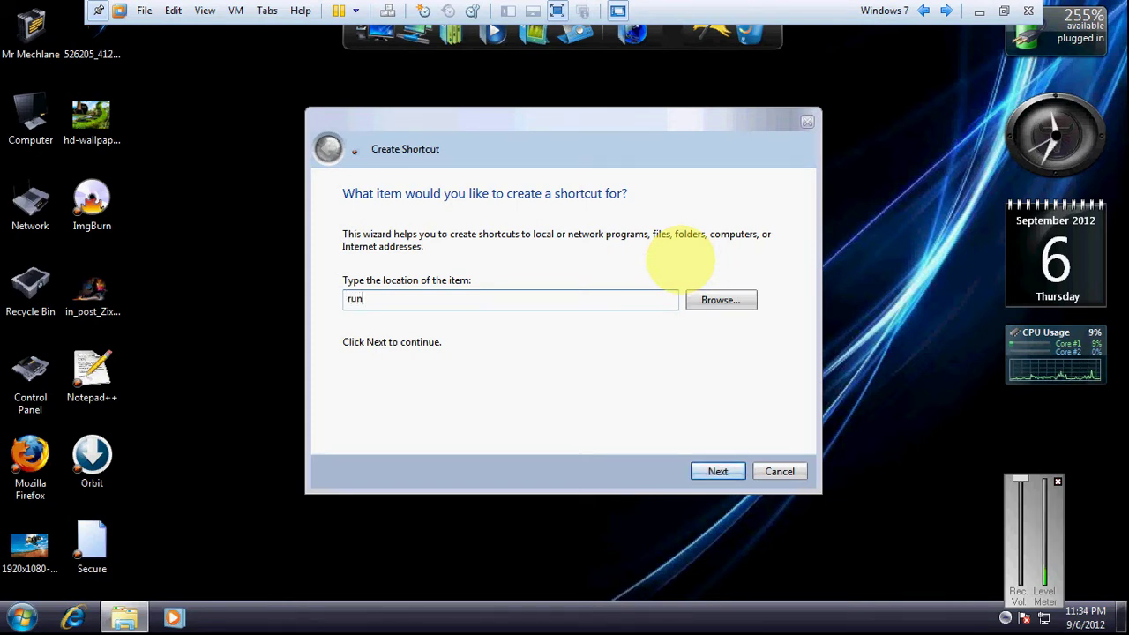
type("dll")
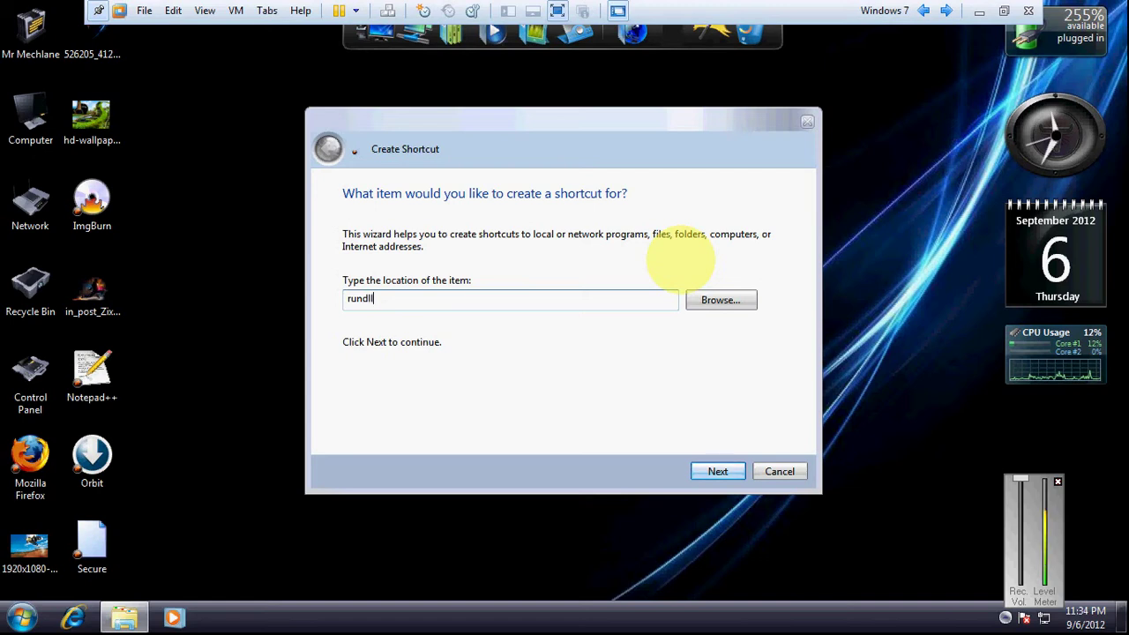
type("32 ")
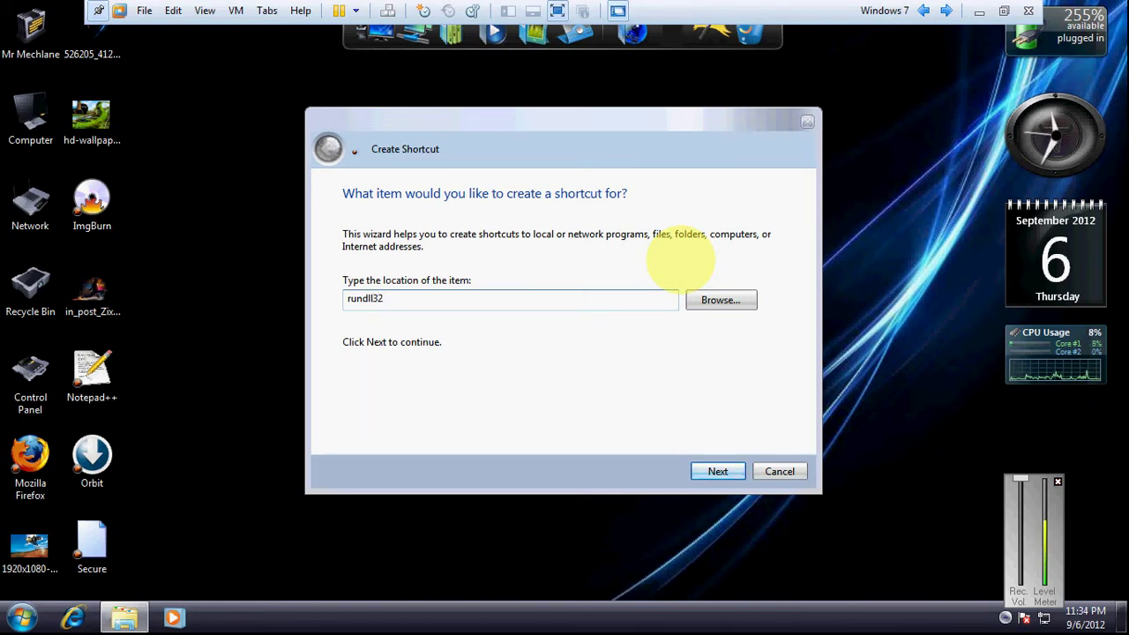
type("user3")
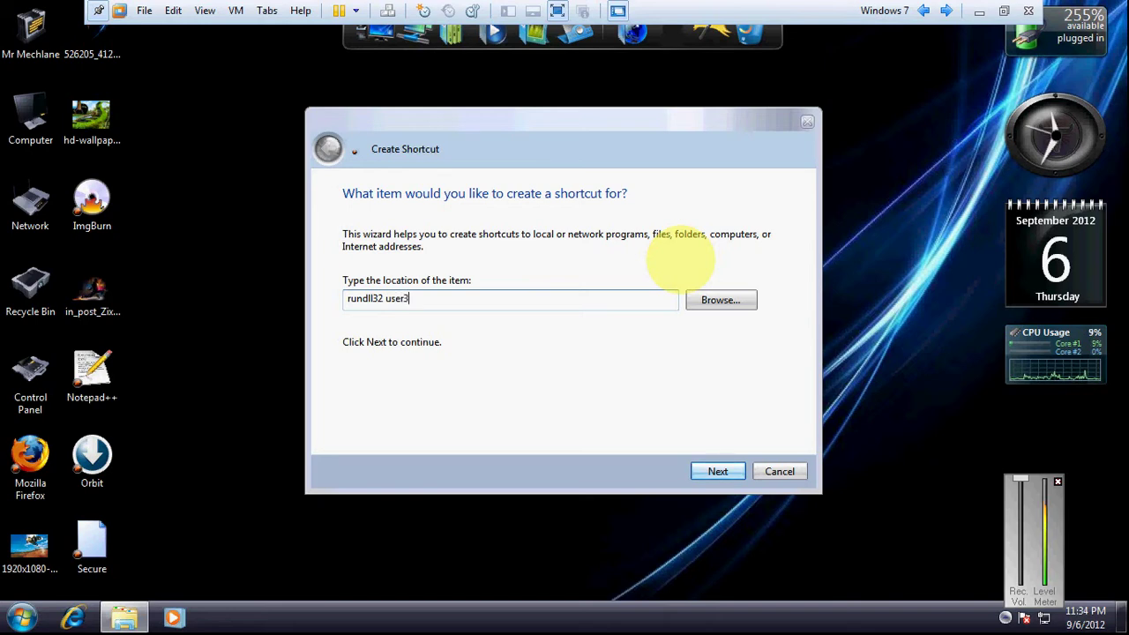
type("2")
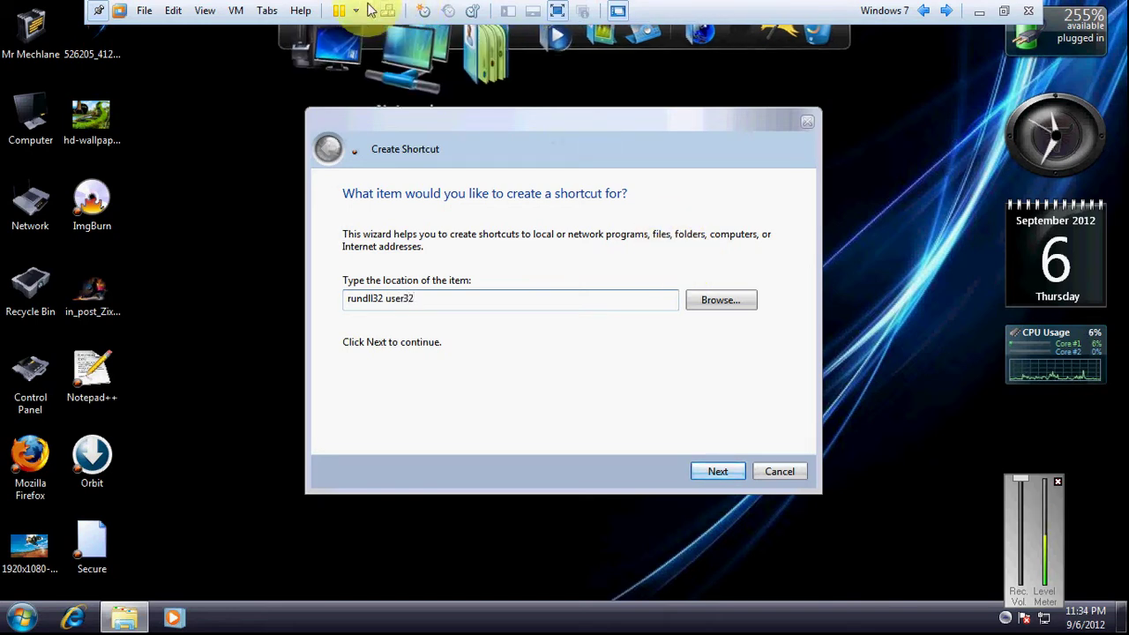
left_click(558, 10)
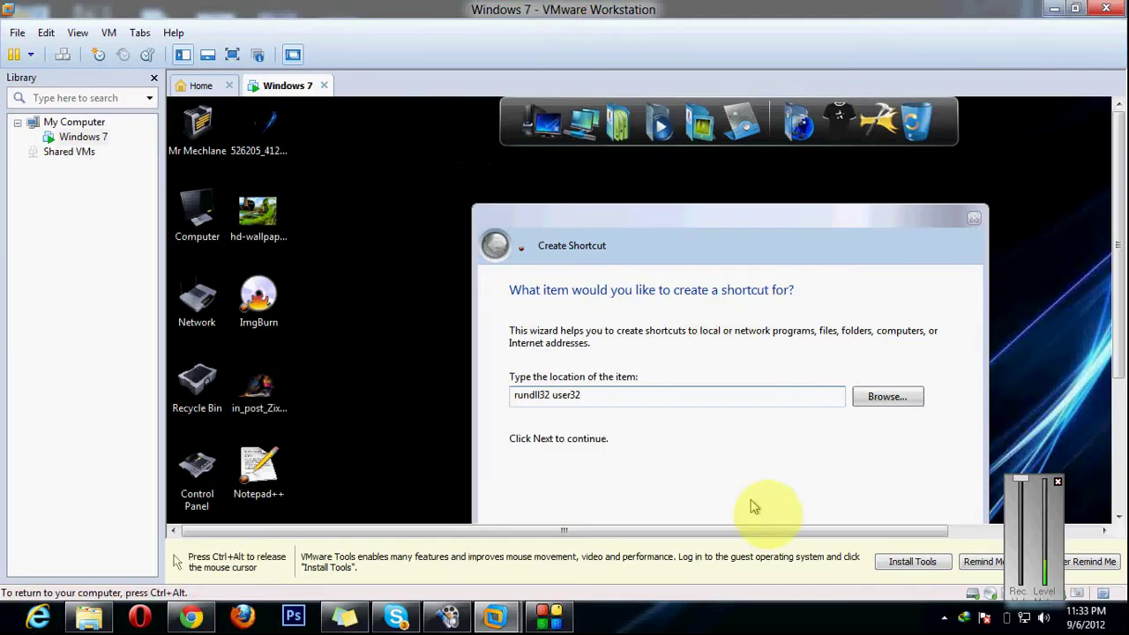
Step: Pause the screen recorder from the tray, refocus the location box, and return the guest to full screen
left_click(944, 618)
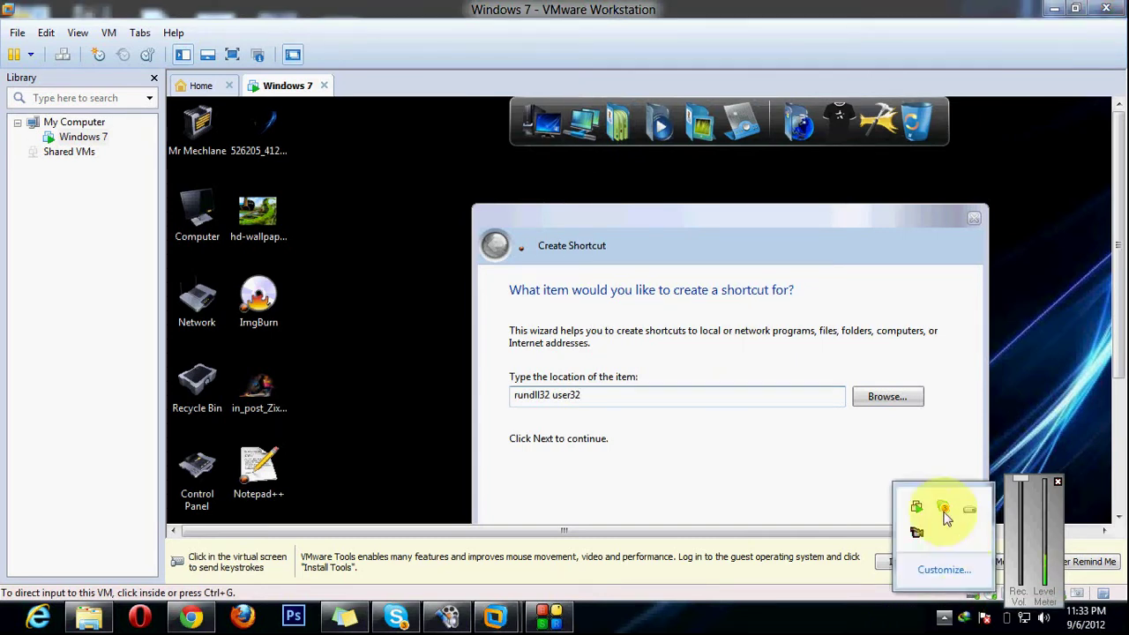
right_click(919, 531)
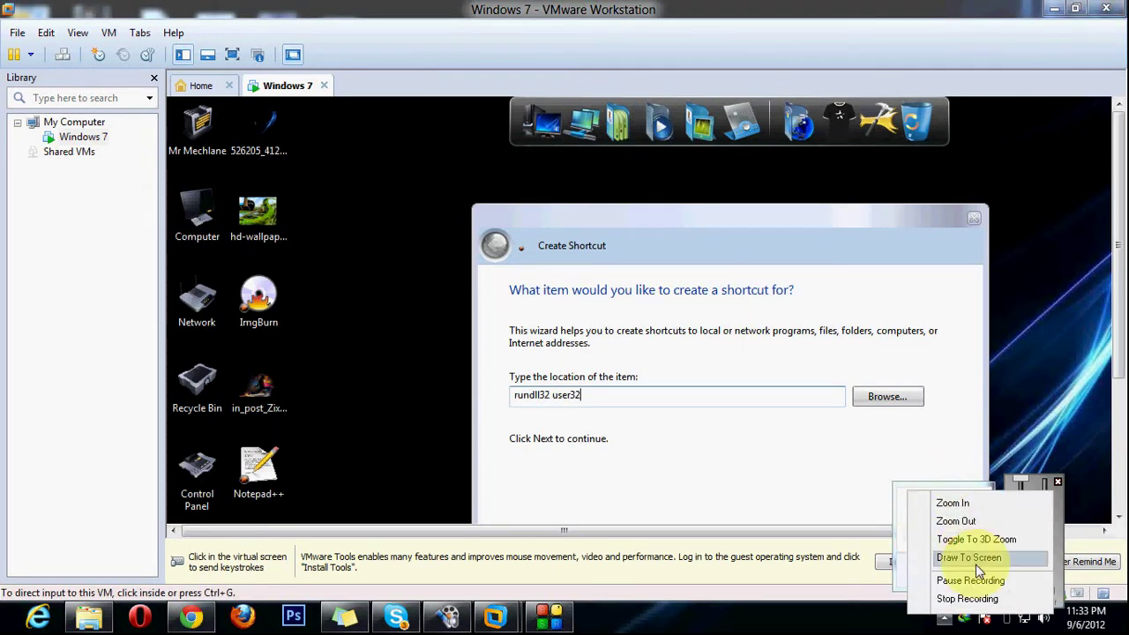
left_click(974, 581)
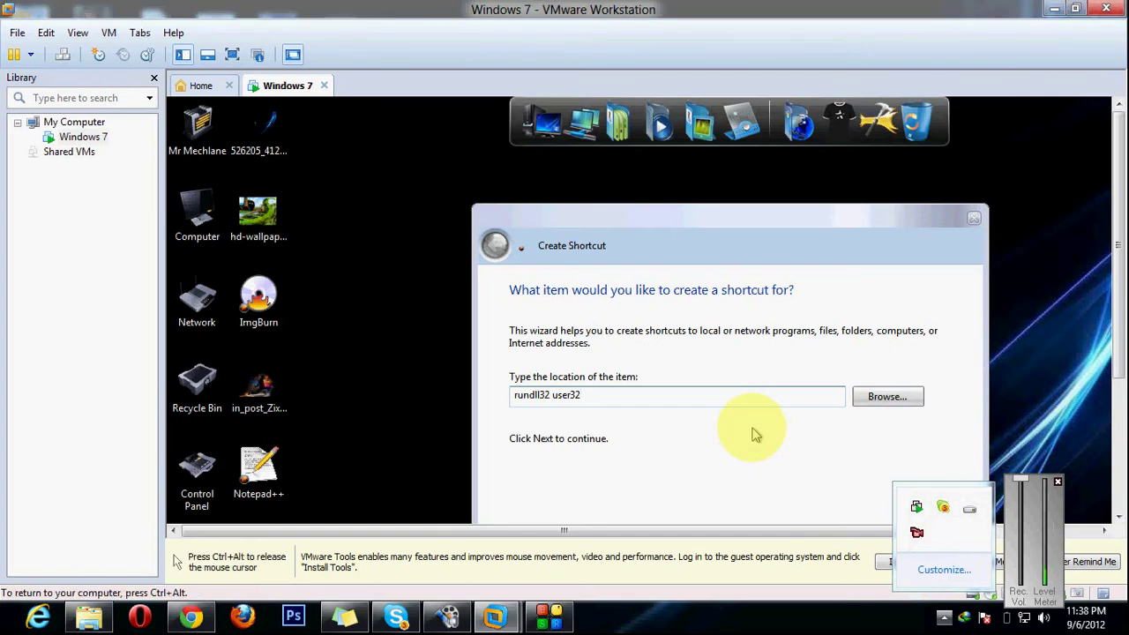
left_click(714, 396)
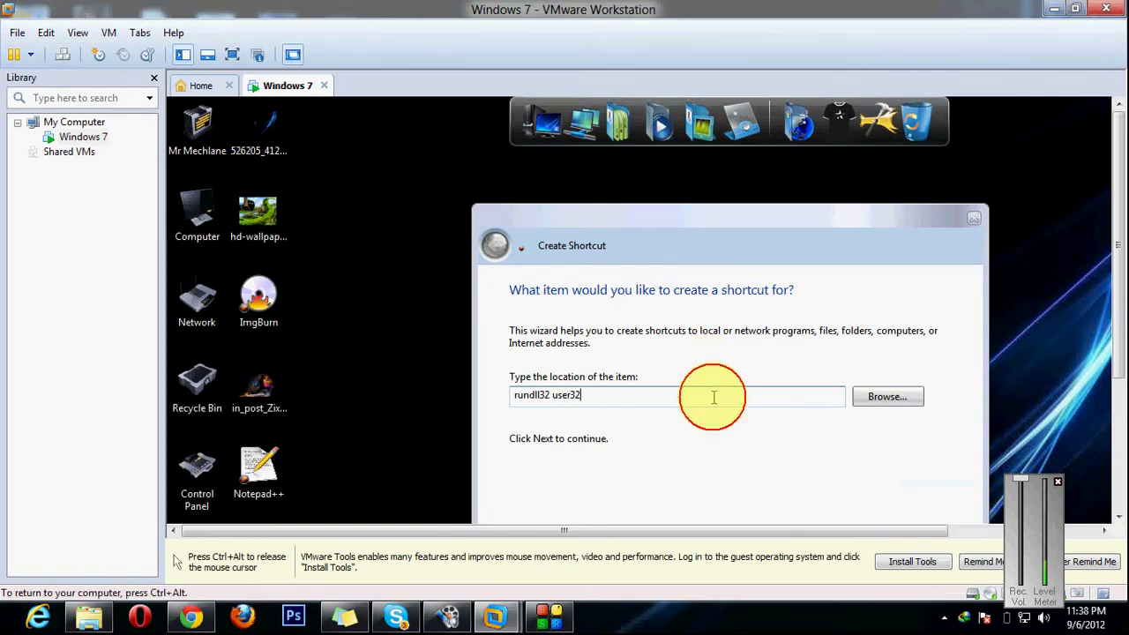
left_click(232, 53)
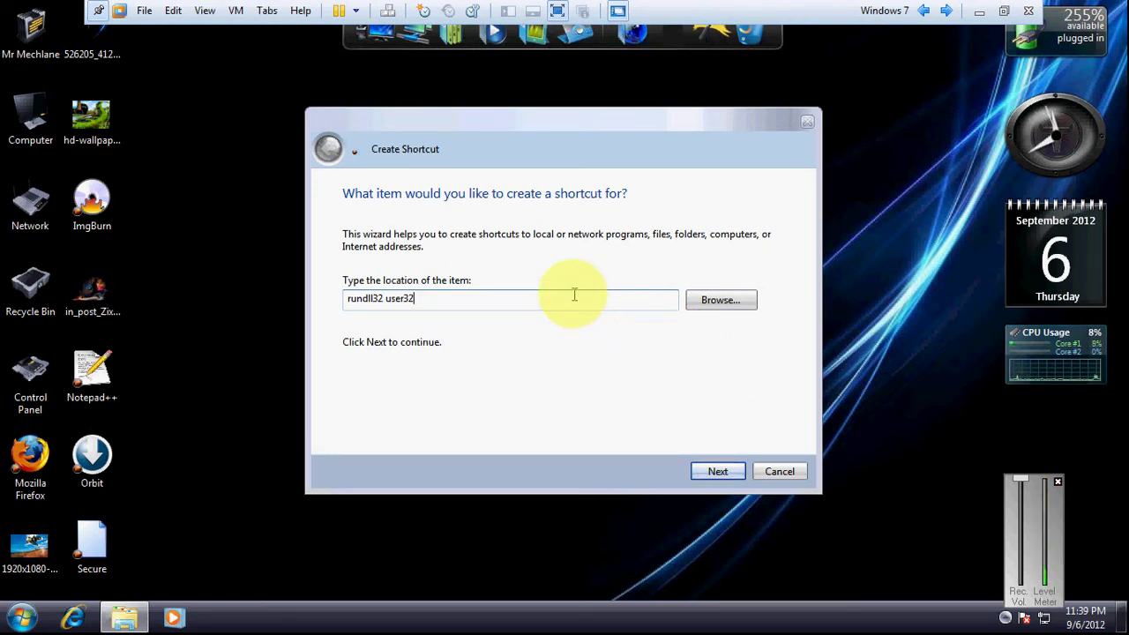
Step: Complete the location as 'rundll32 user32.dll,LockWorkSatation' and advance to naming the shortcut
type("dll,LockW")
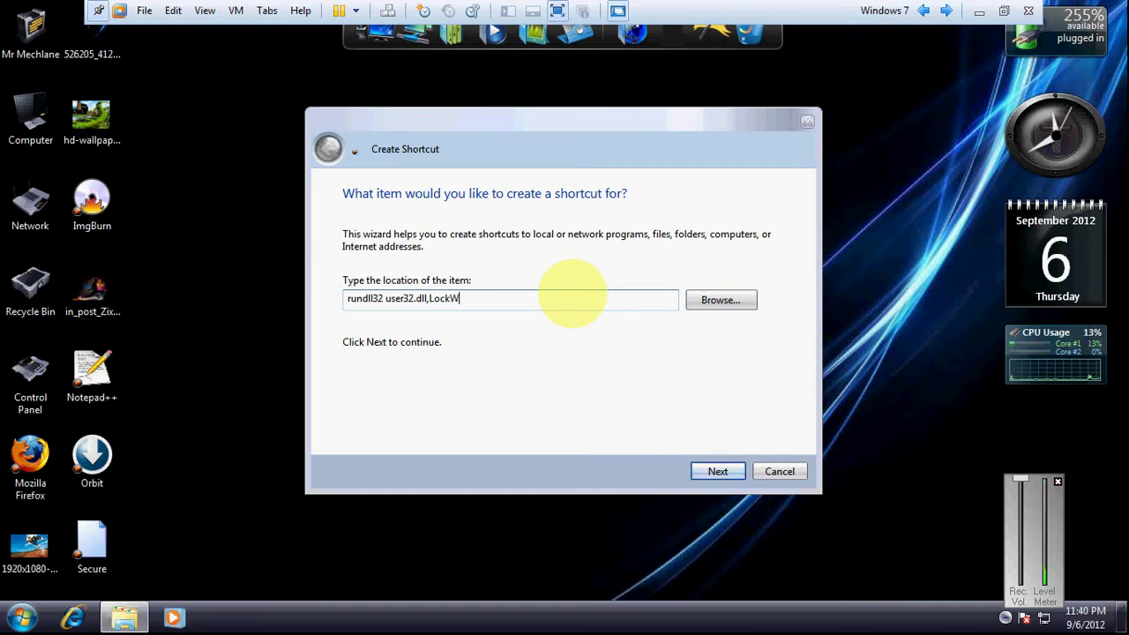
type("orkSattion")
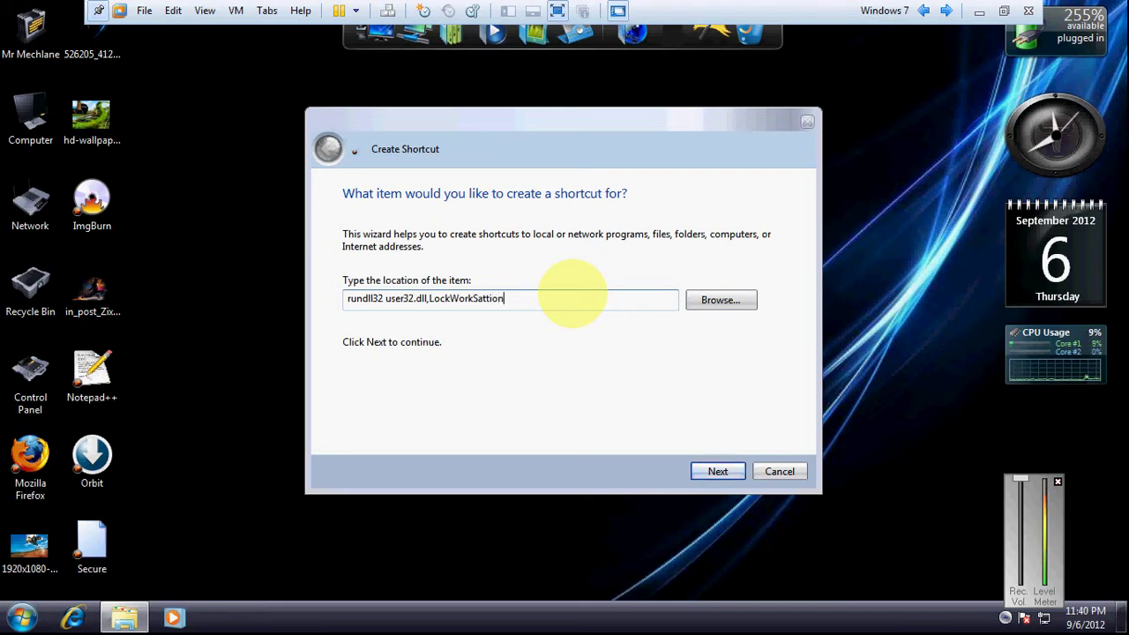
key("BackSpace")
key("BackSpace")
key("BackSpace")
key("BackSpace")
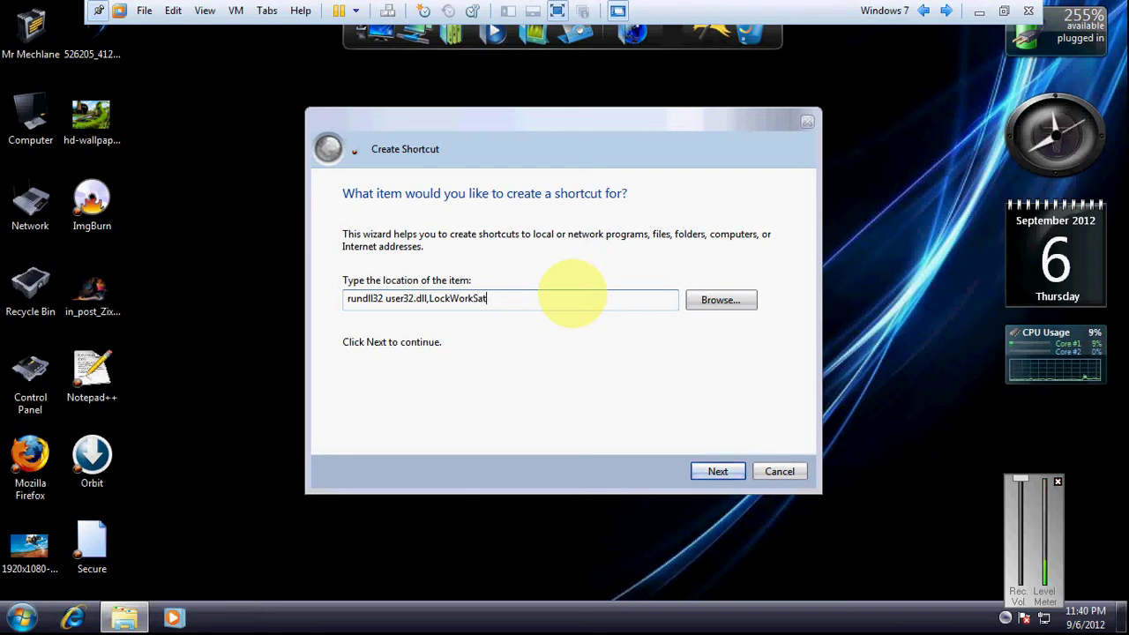
type("ation")
left_click(729, 483)
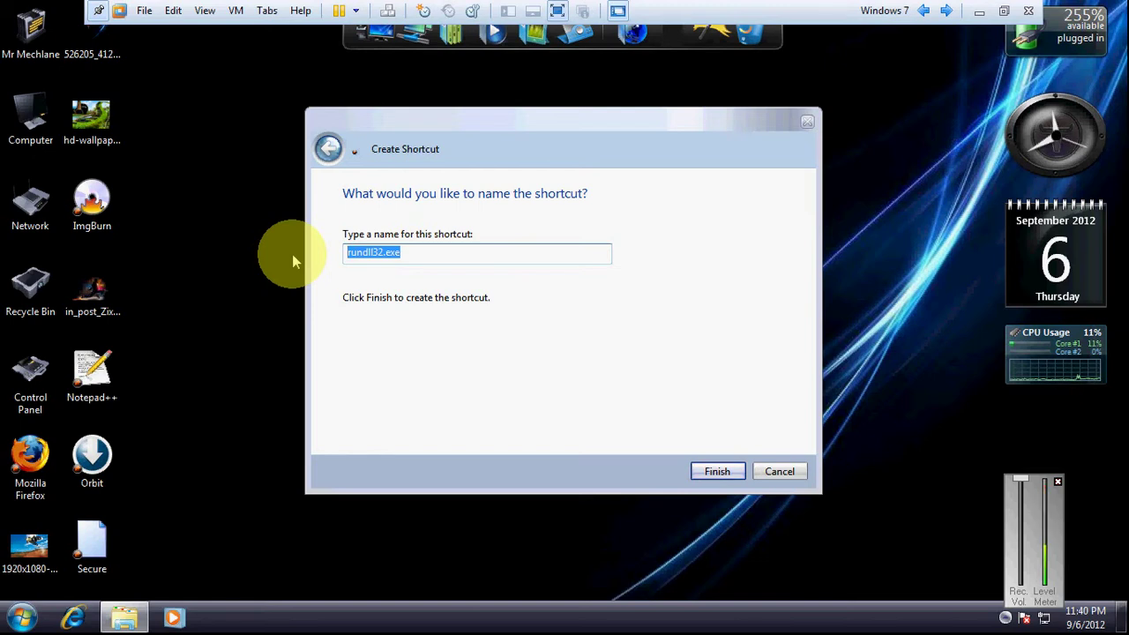
Step: Name the shortcut 'Swissen Lock Station', fixing the typo, and finish the wizard
type("Swiss")
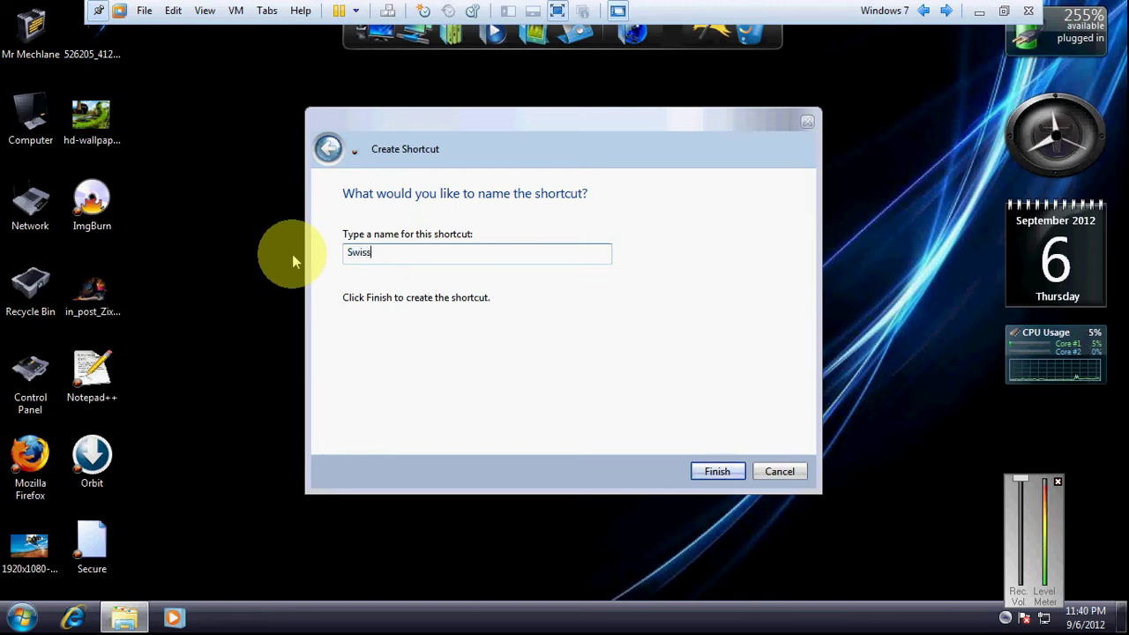
type("en Lock Sation")
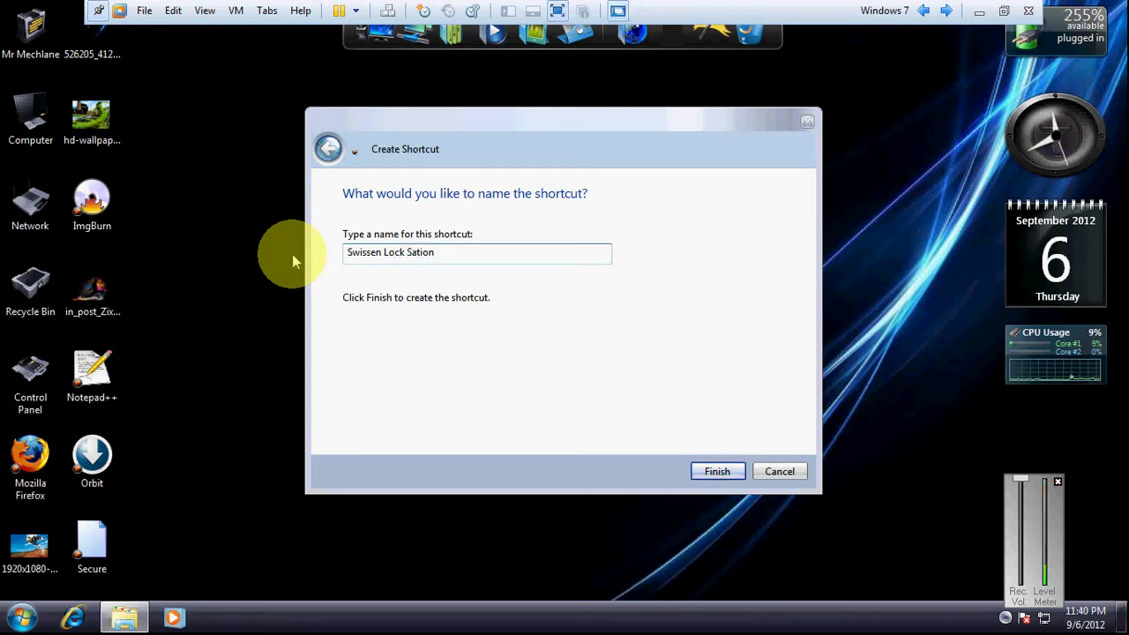
key("BackSpace")
key("BackSpace")
key("BackSpace")
key("BackSpace")
key("BackSpace")
type("tatu")
key("BackSpace")
type("ion")
left_click(1005, 618)
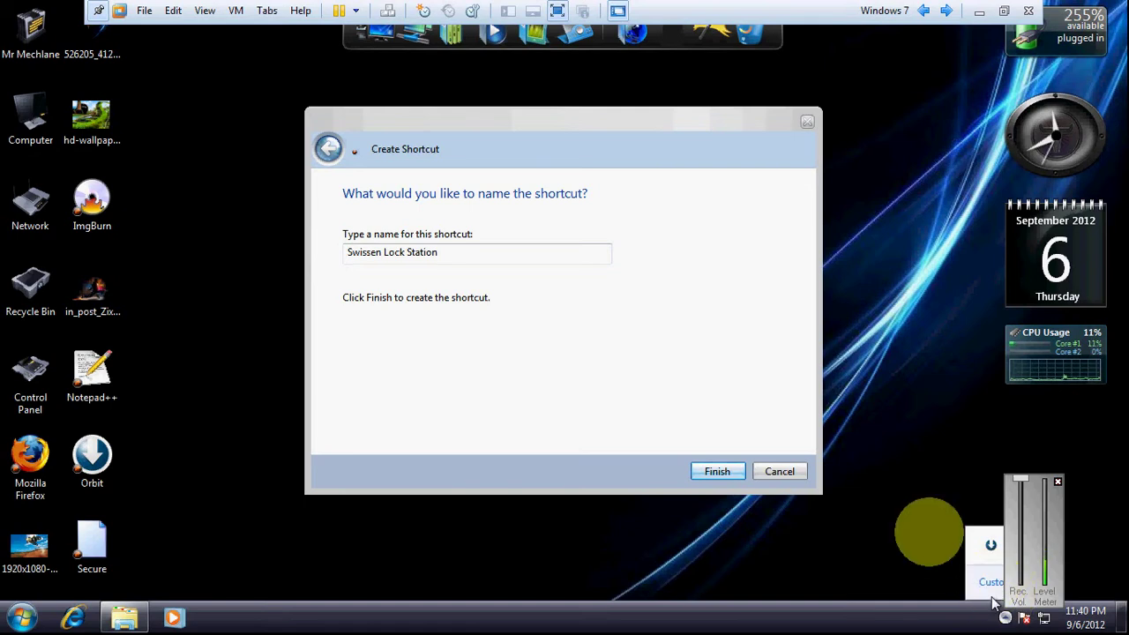
left_click(717, 471)
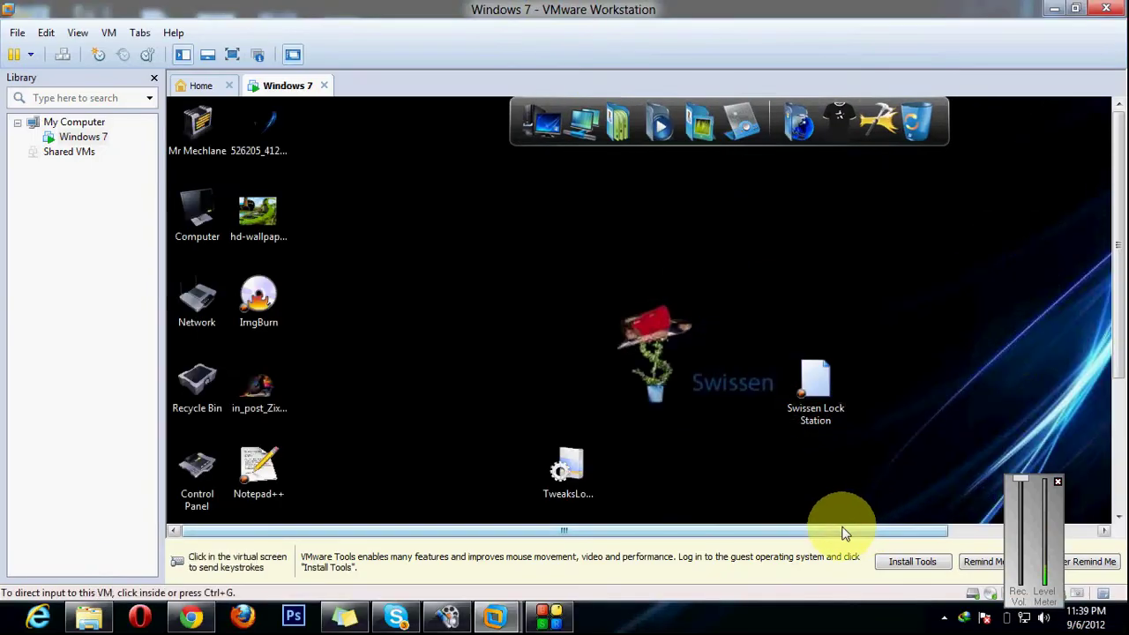
Step: Show the guest full screen and drag the Swissen Lock Station icon up and to the right
left_click(944, 618)
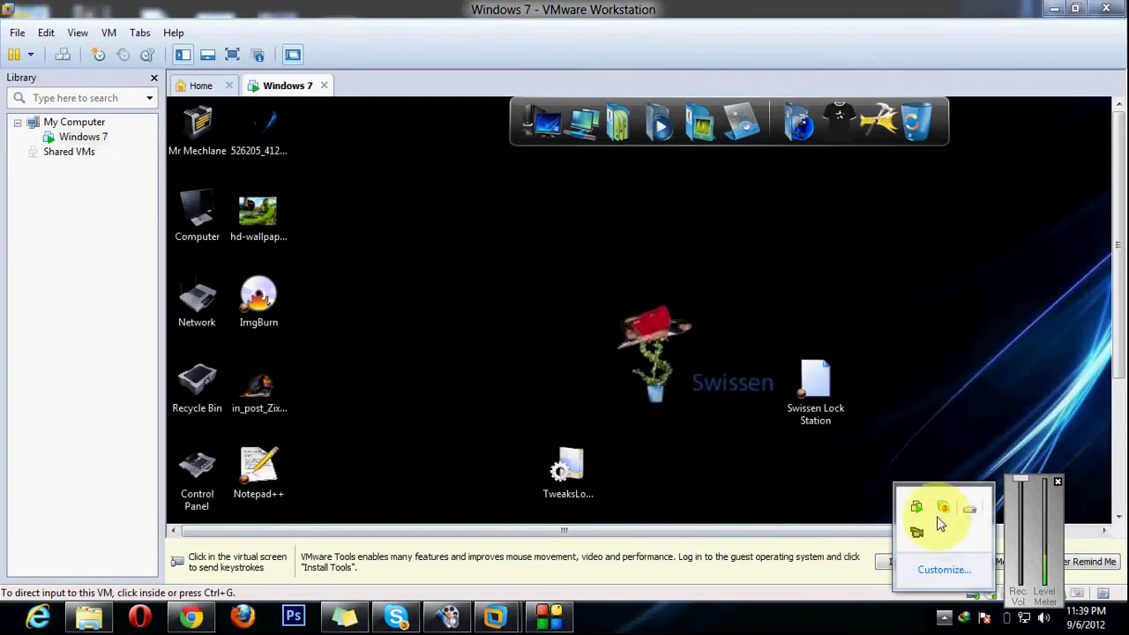
right_click(919, 533)
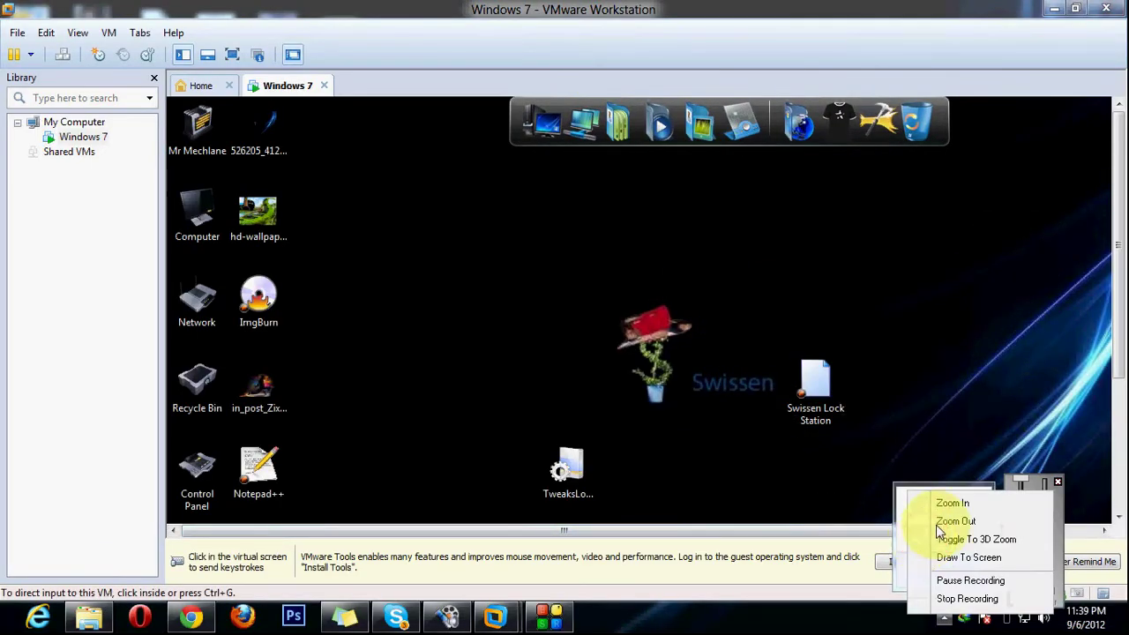
left_click(961, 583)
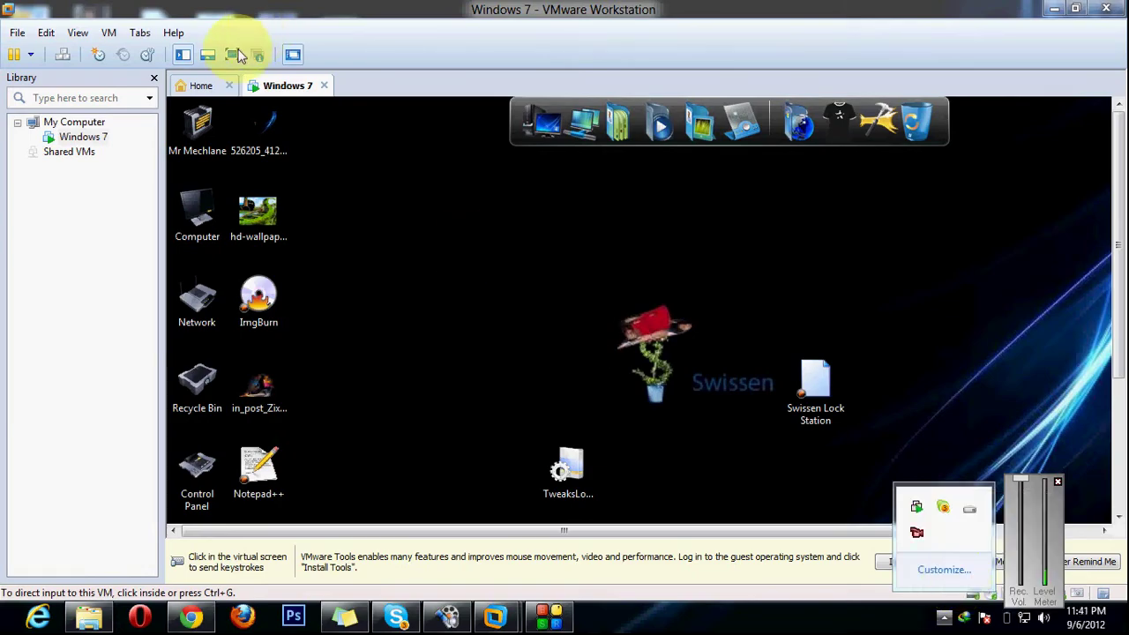
left_click(235, 54)
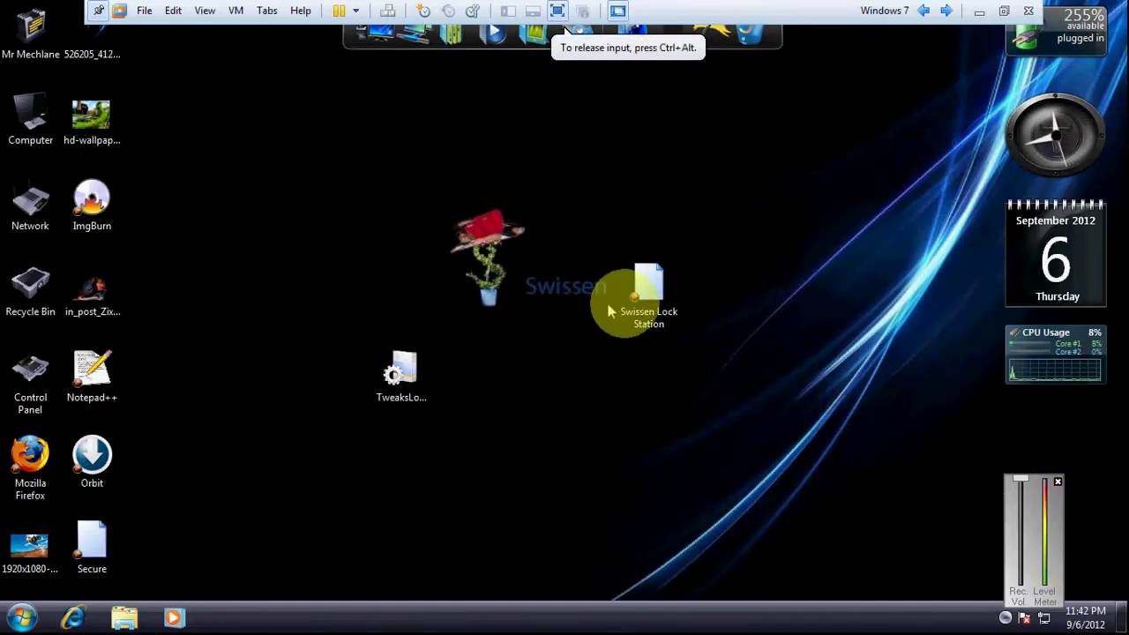
left_click_drag(650, 313, 725, 272)
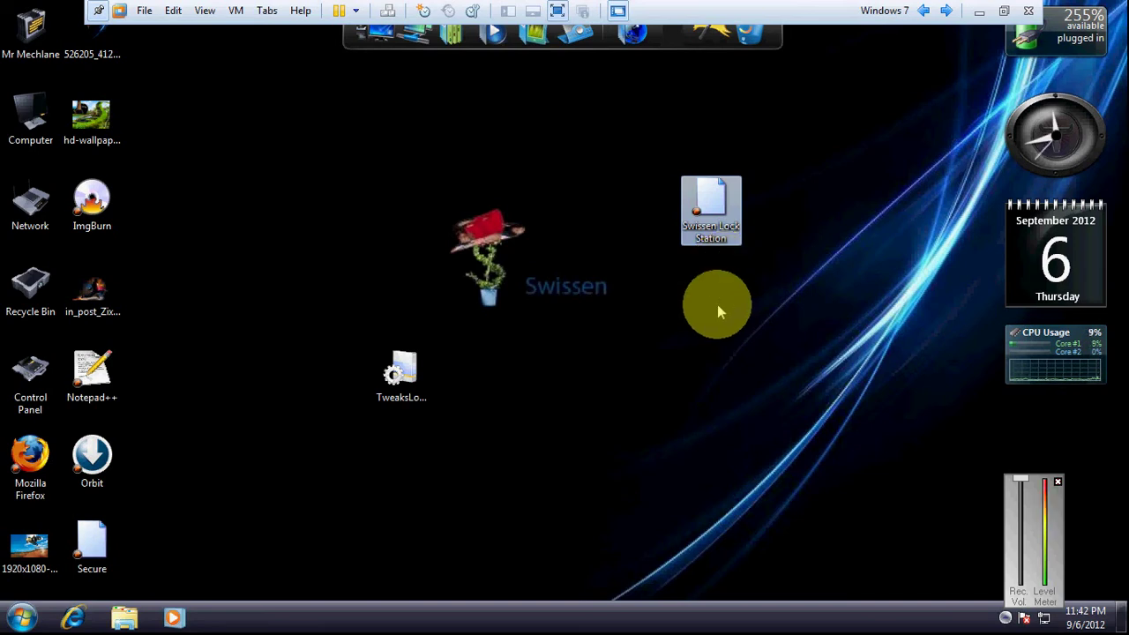
left_click(718, 306)
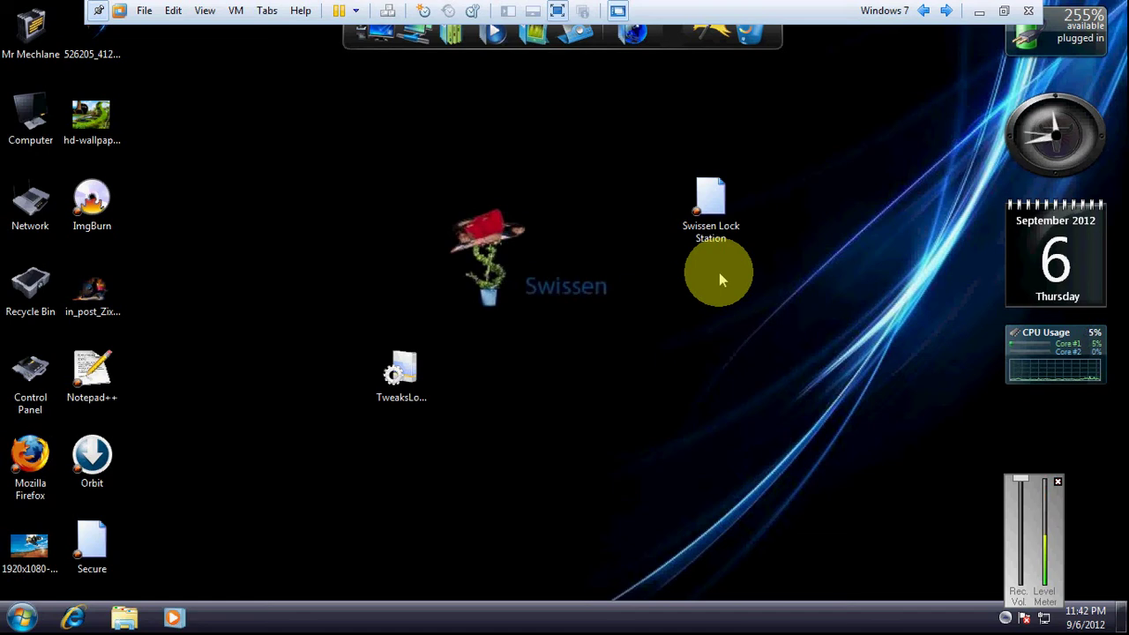
Step: Run the new shortcut and dismiss the RunDLL 'Missing entry: LockWorkSatation' error
double_click(711, 201)
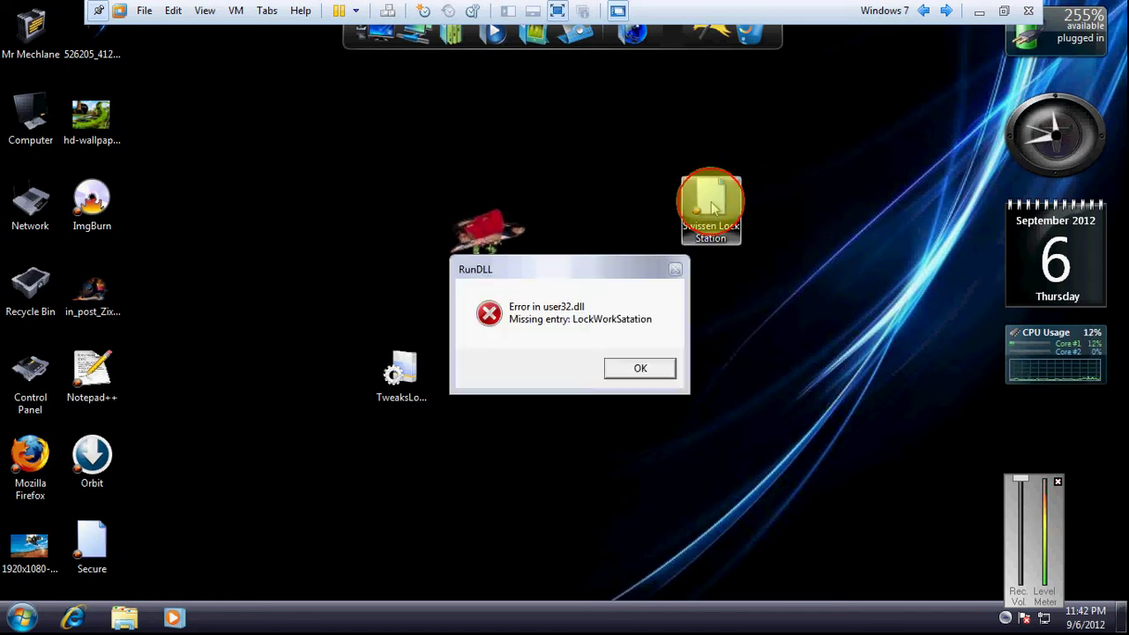
left_click(638, 369)
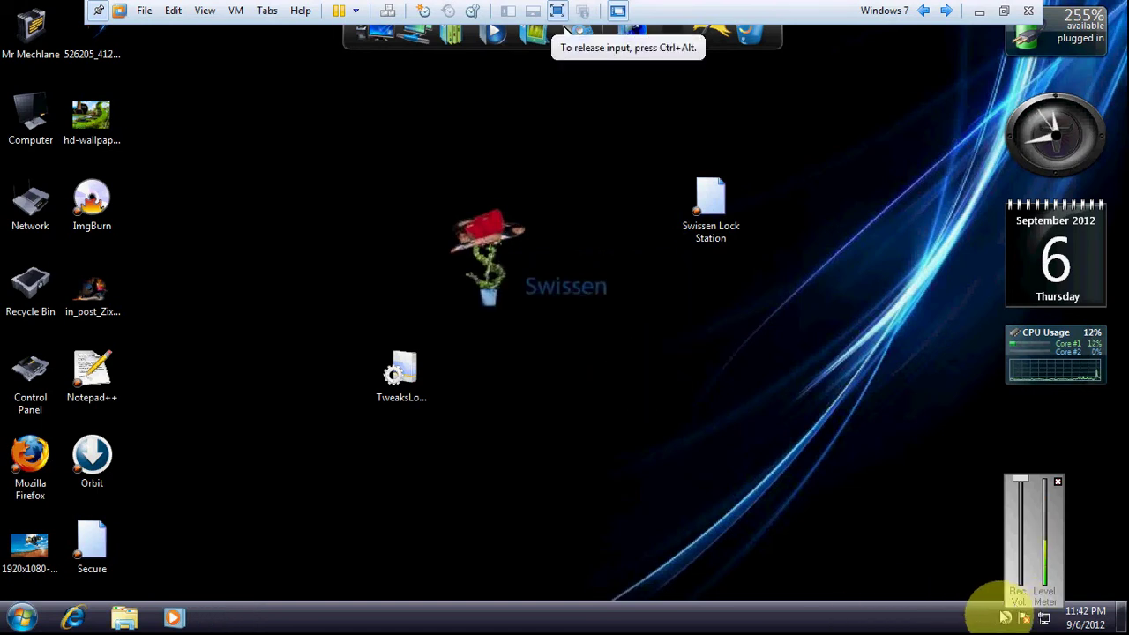
left_click(1007, 616)
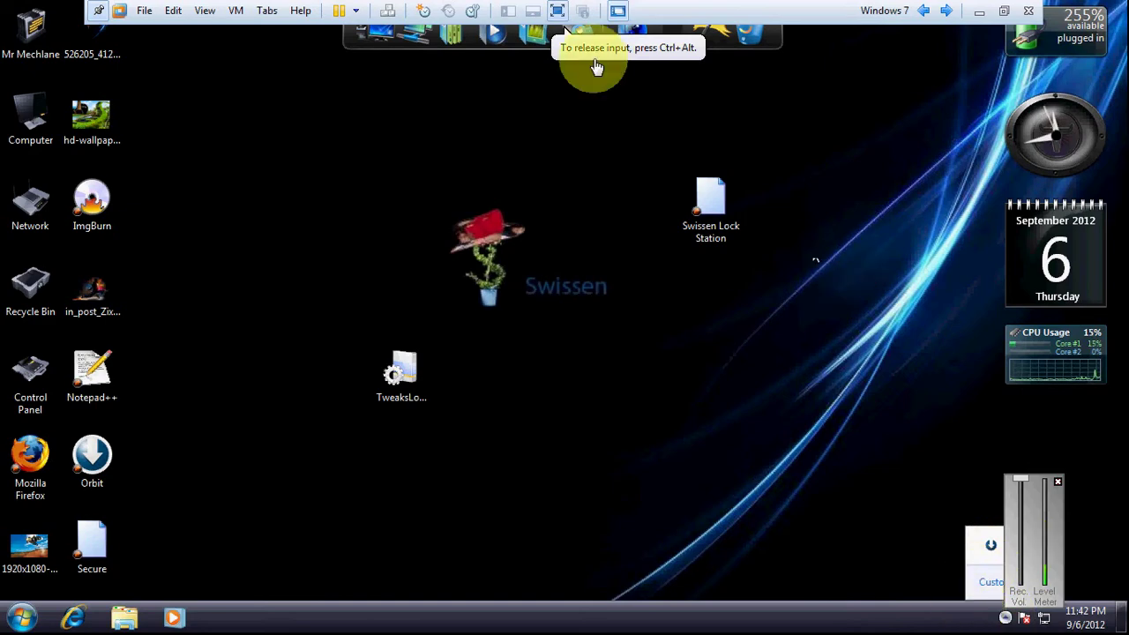
Step: Return VMware to windowed view and pause the screen recorder from the tray
left_click(558, 10)
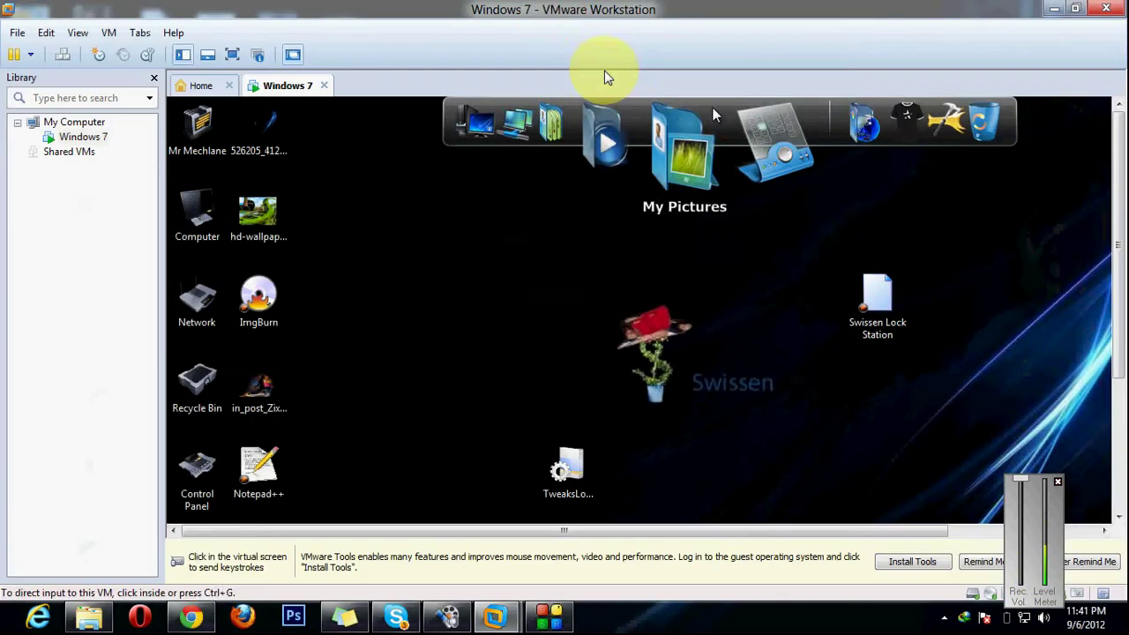
left_click(945, 616)
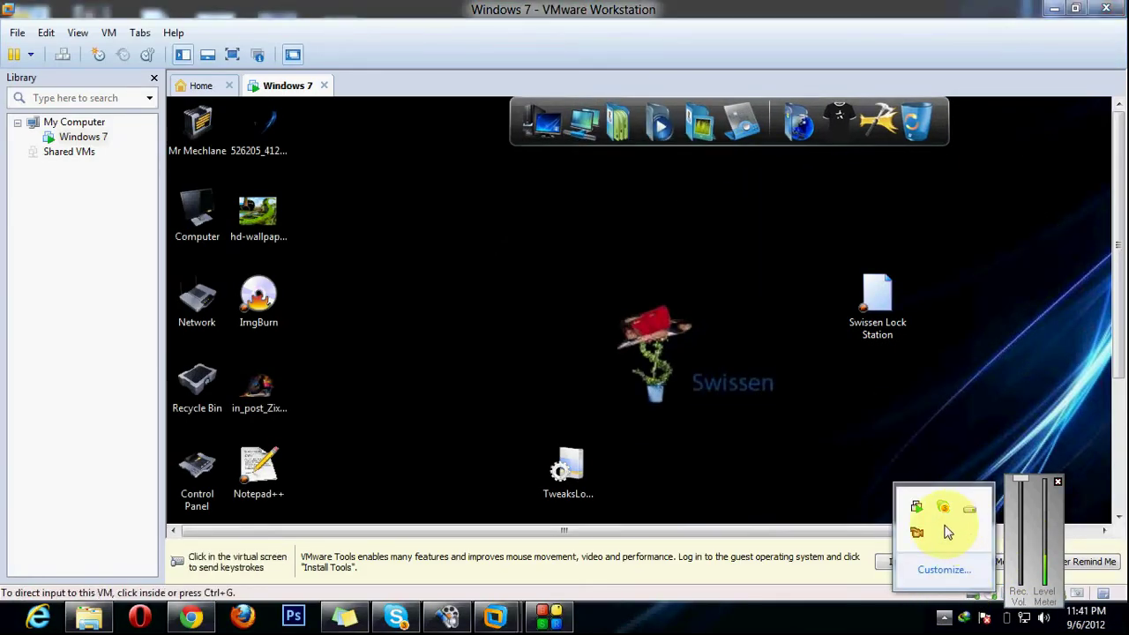
right_click(920, 531)
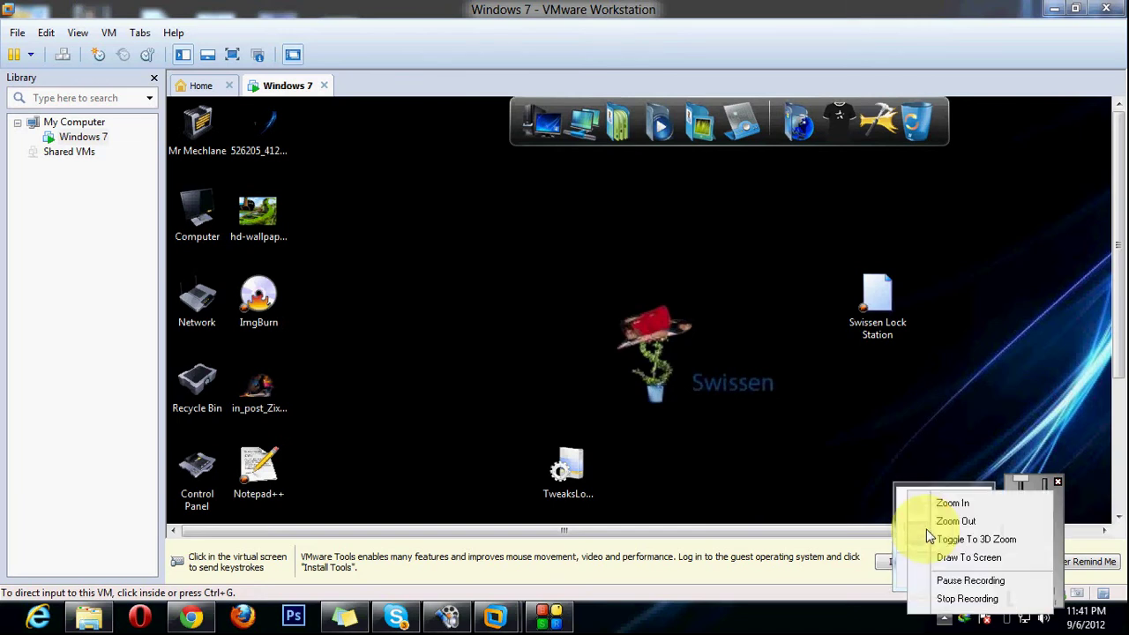
left_click(967, 583)
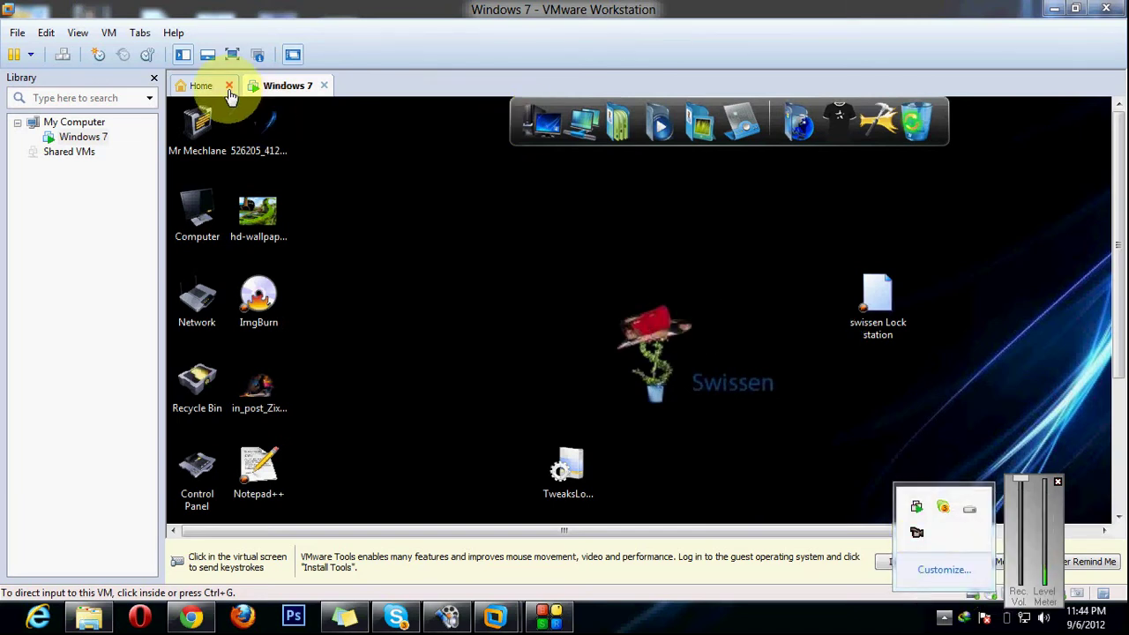
Step: Put the focused guest back in full screen and double-click Swissen Lock Station to lock Windows 7
left_click(233, 56)
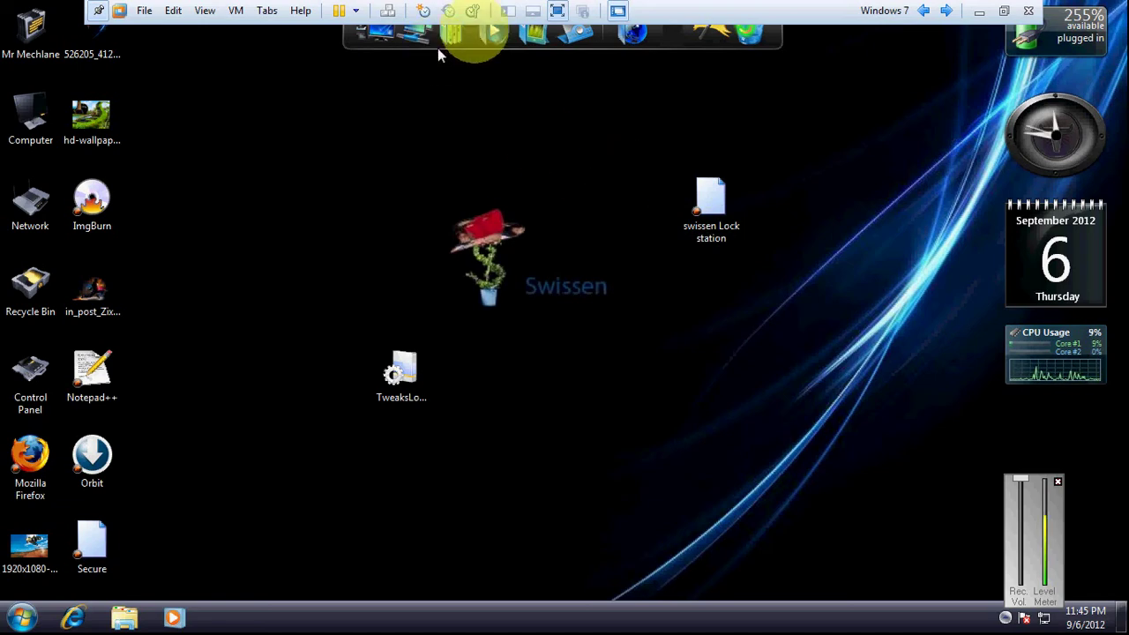
left_click(558, 10)
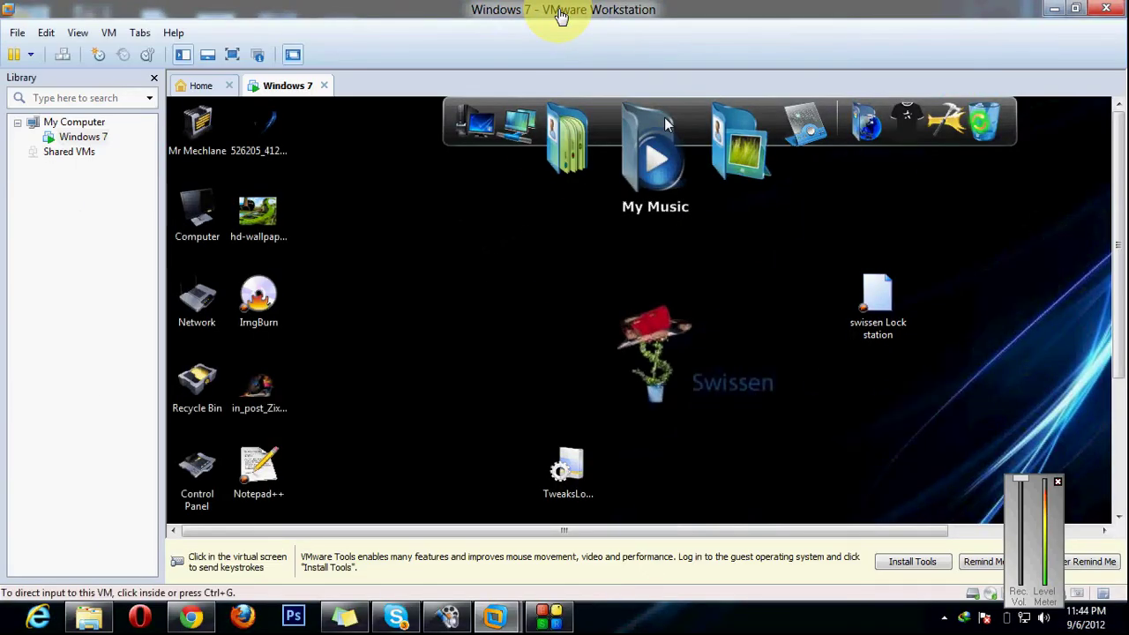
left_click(947, 616)
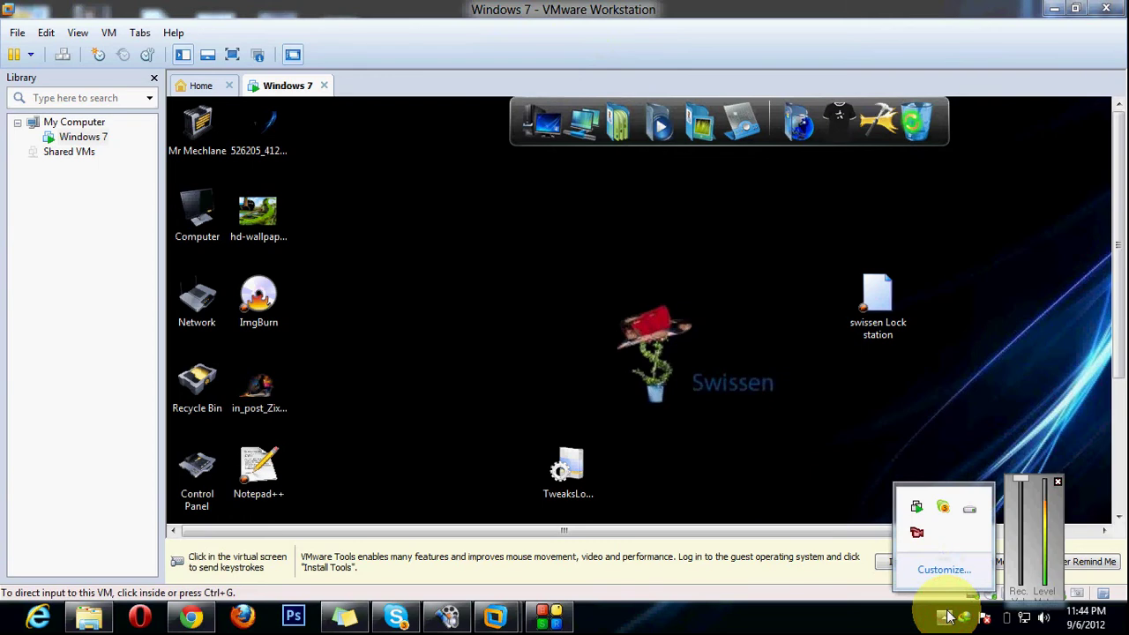
left_click(541, 225)
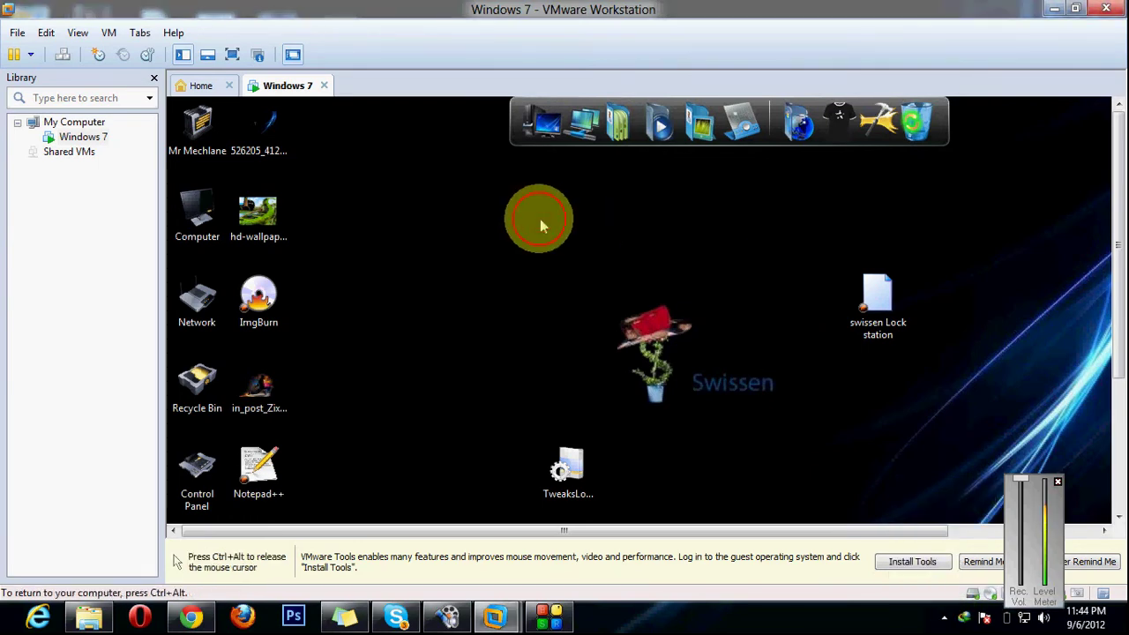
left_click(232, 55)
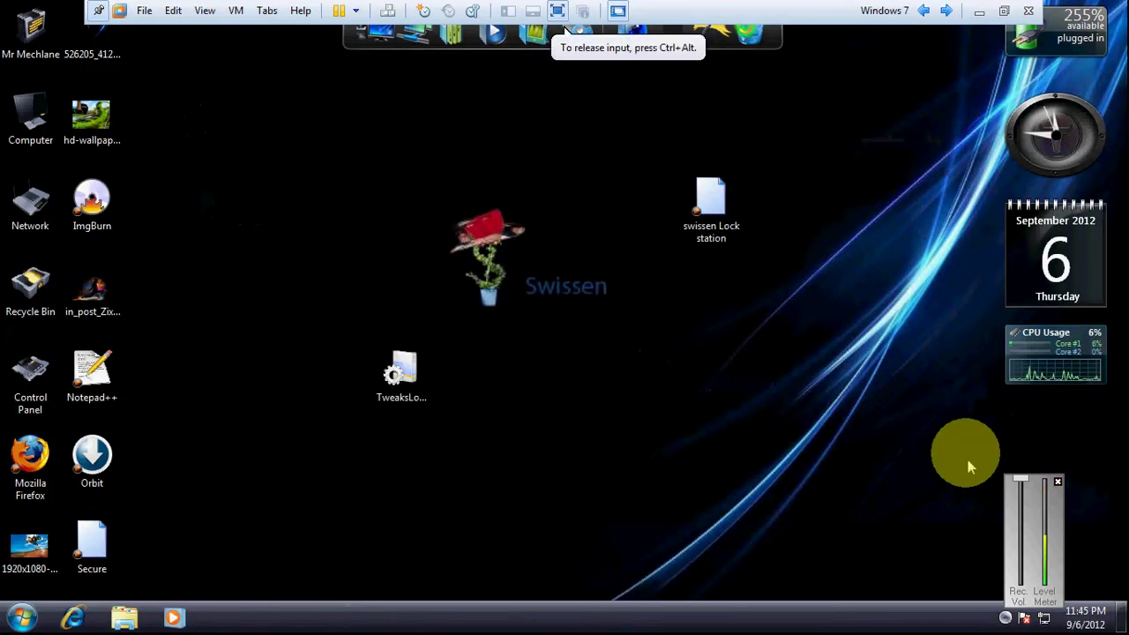
double_click(724, 221)
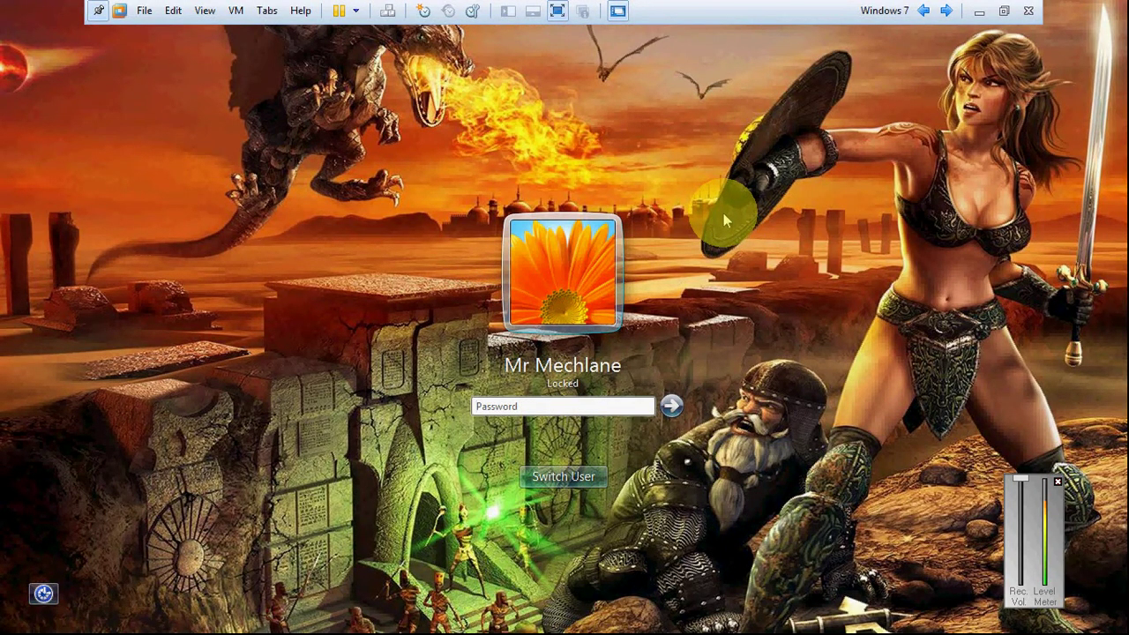
left_click(674, 409)
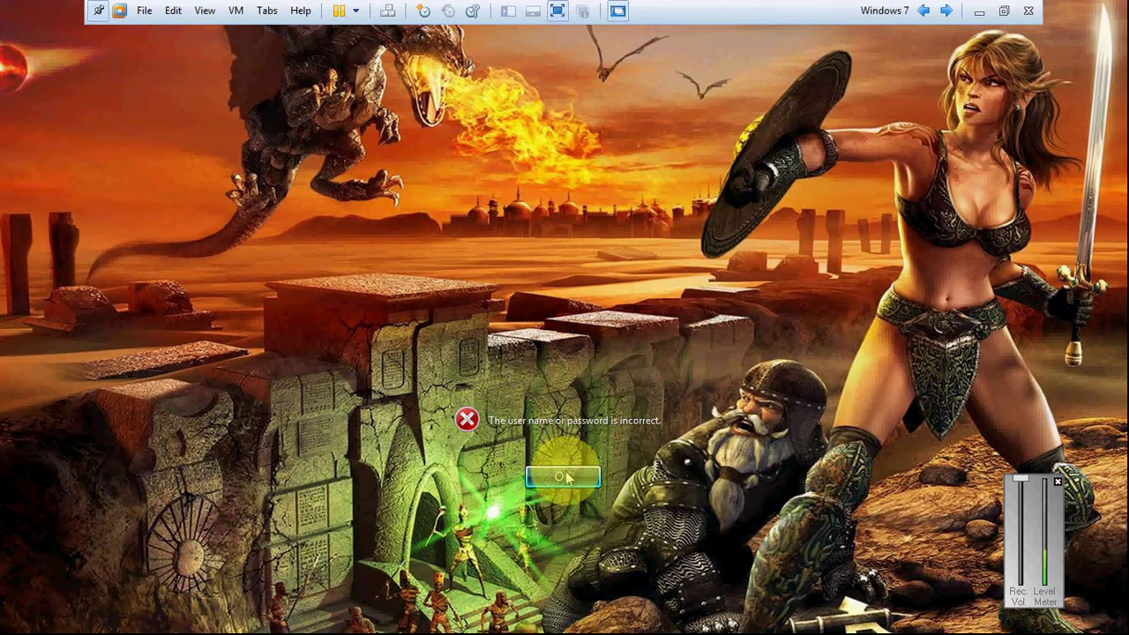
left_click(563, 477)
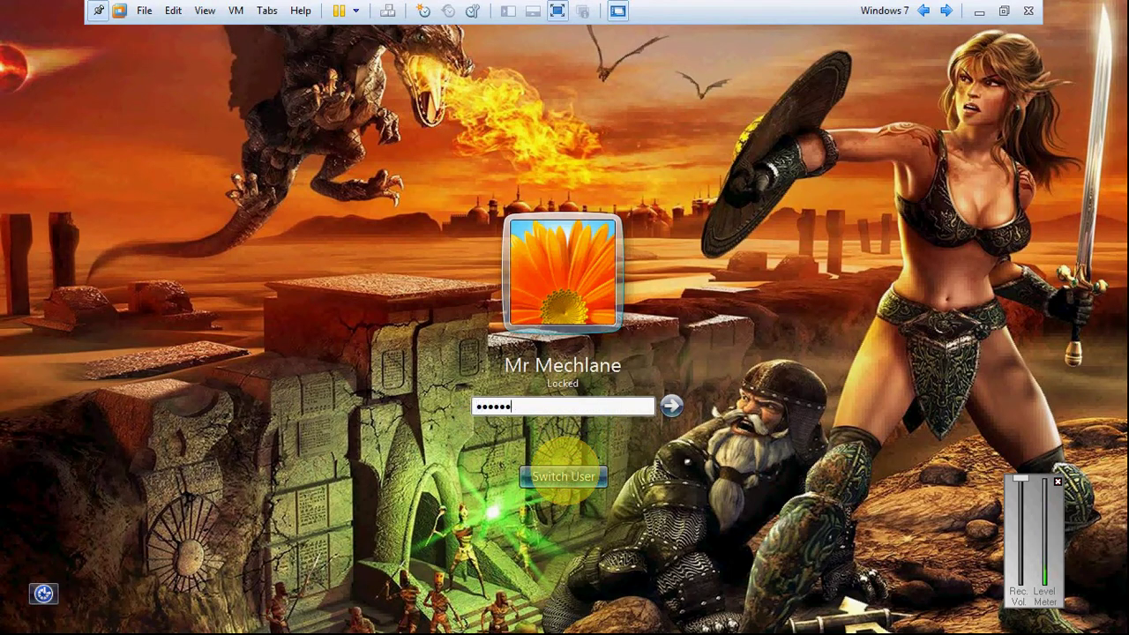
left_click(672, 408)
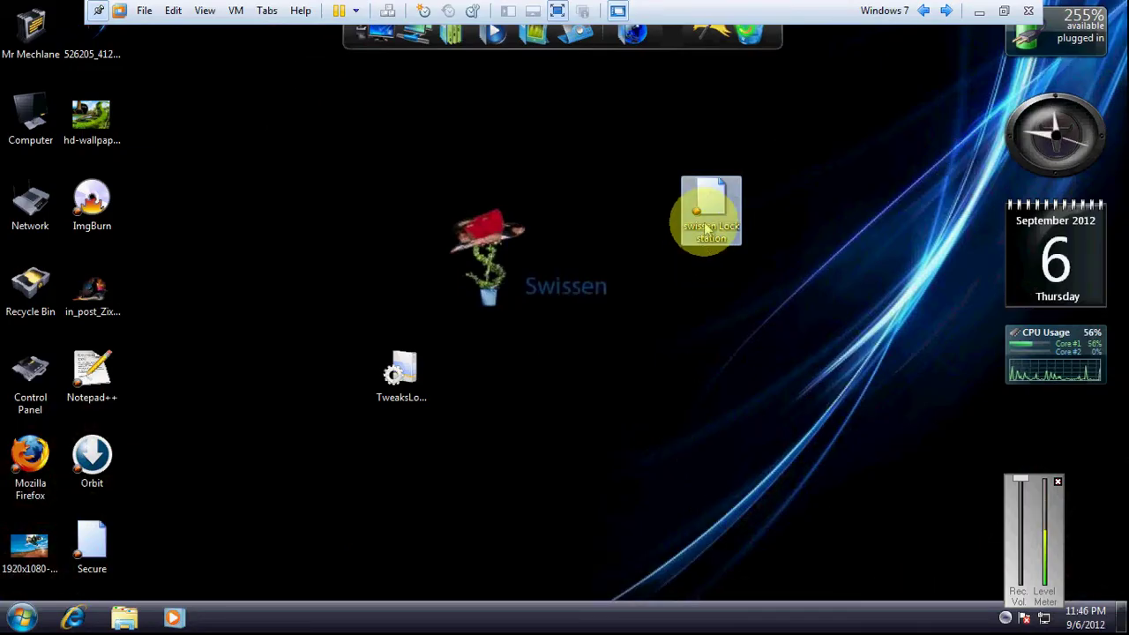
double_click(720, 181)
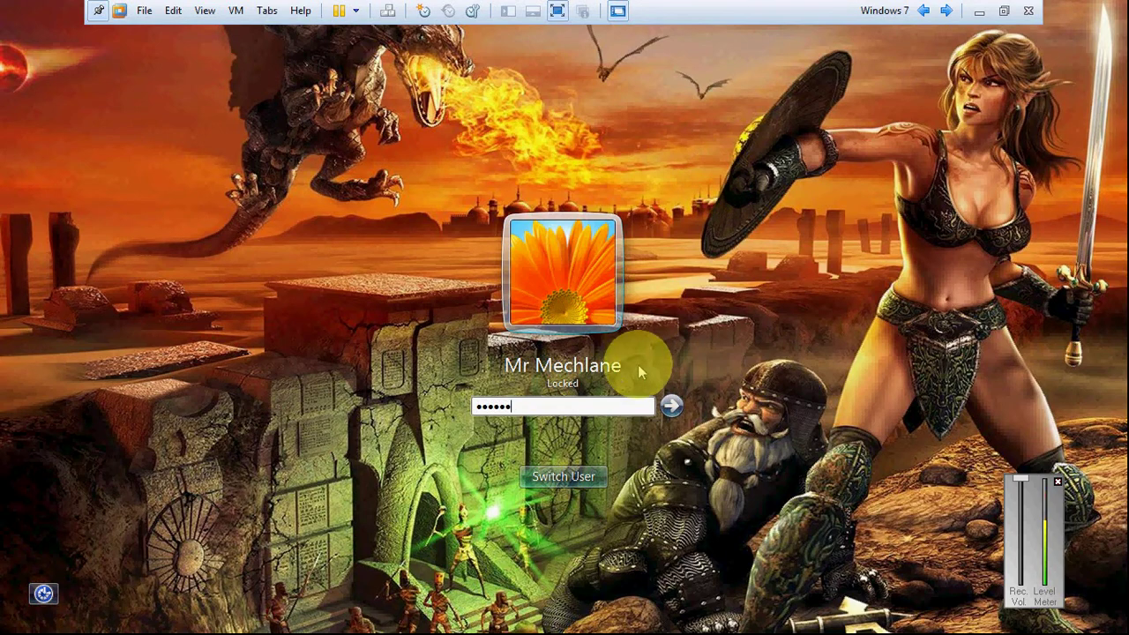
left_click(672, 405)
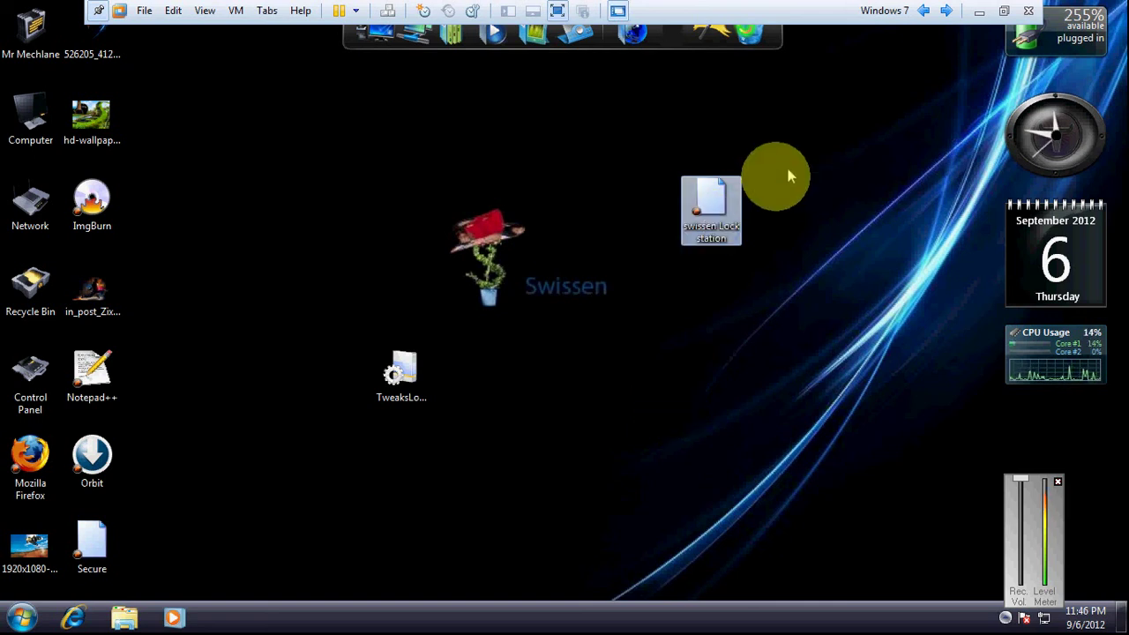
Step: Deselect the shortcut icon and switch VMware back to the windowed console
left_click(785, 315)
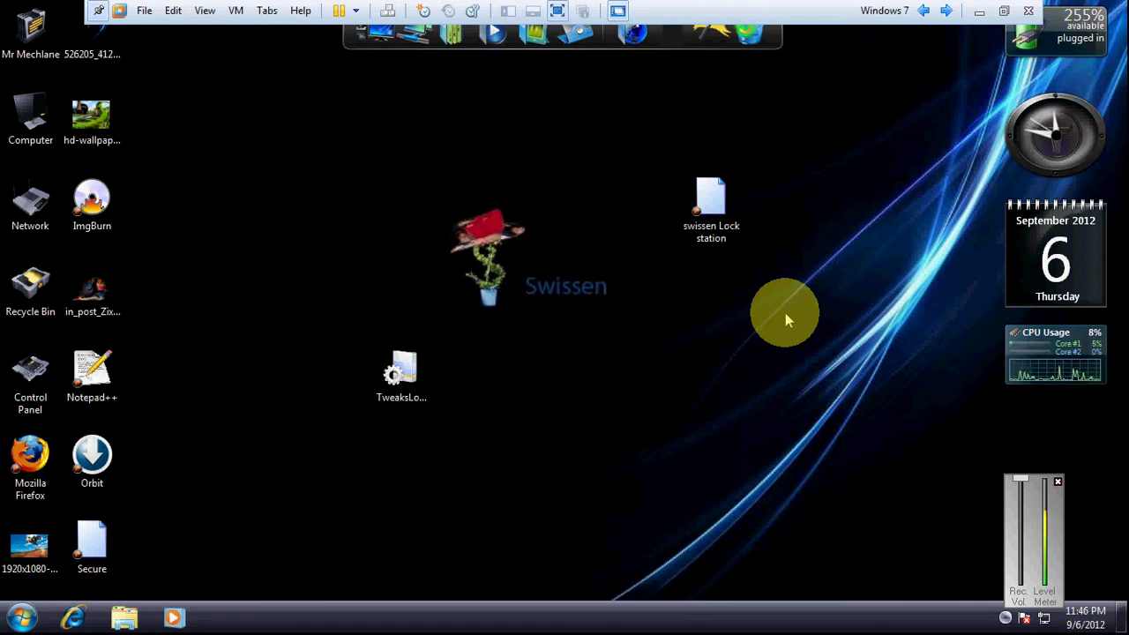
left_click(557, 11)
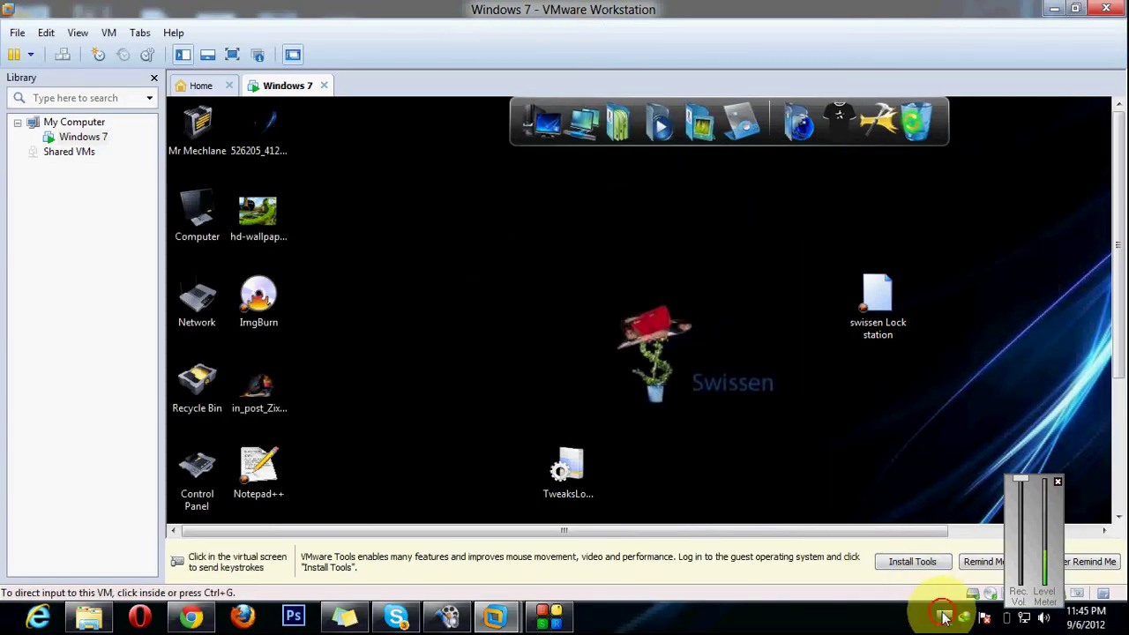